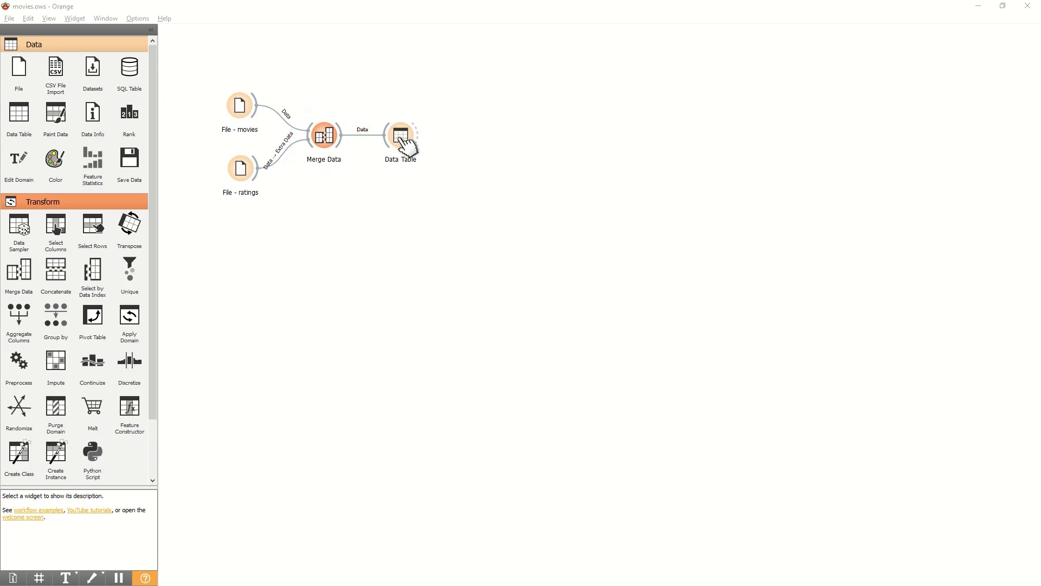
Review the merged movie and ratings records in the Data Table, and close it.
double_click(401, 137)
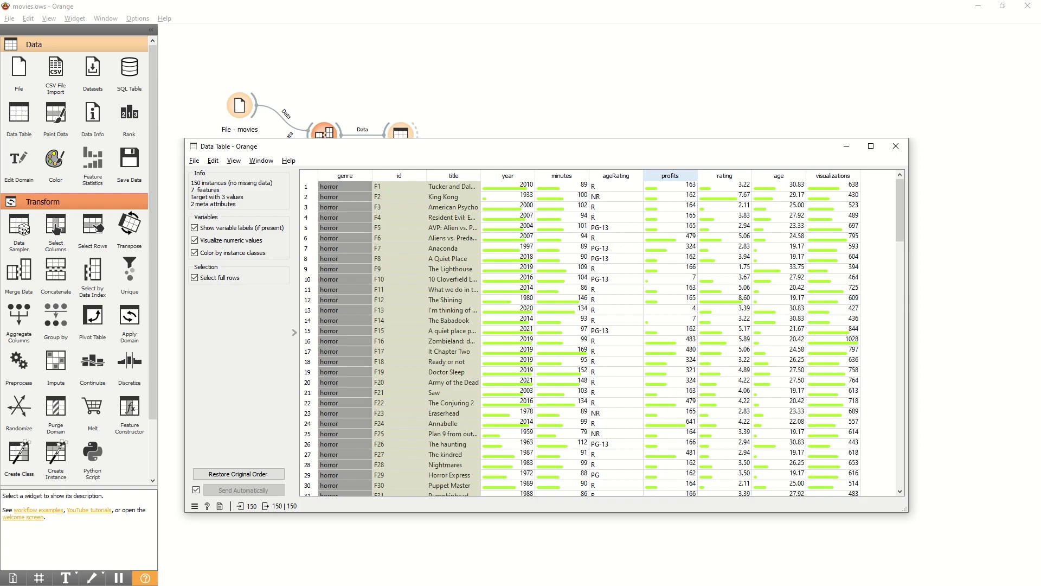
key(ctrl+w)
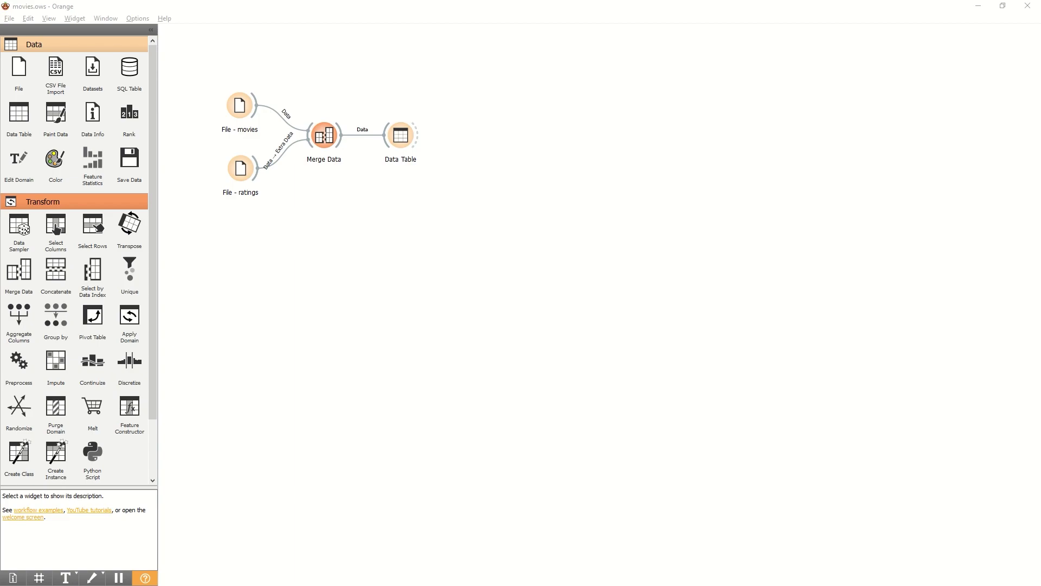
Add a Box Plot widget near the Data Table and connect Merge Data's output to it.
click(42, 202)
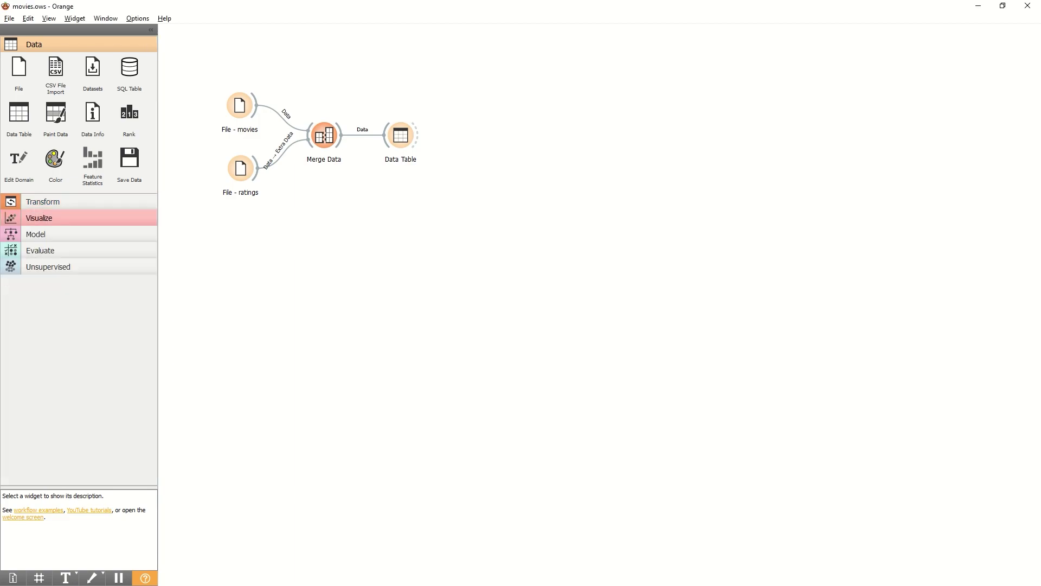
click(39, 218)
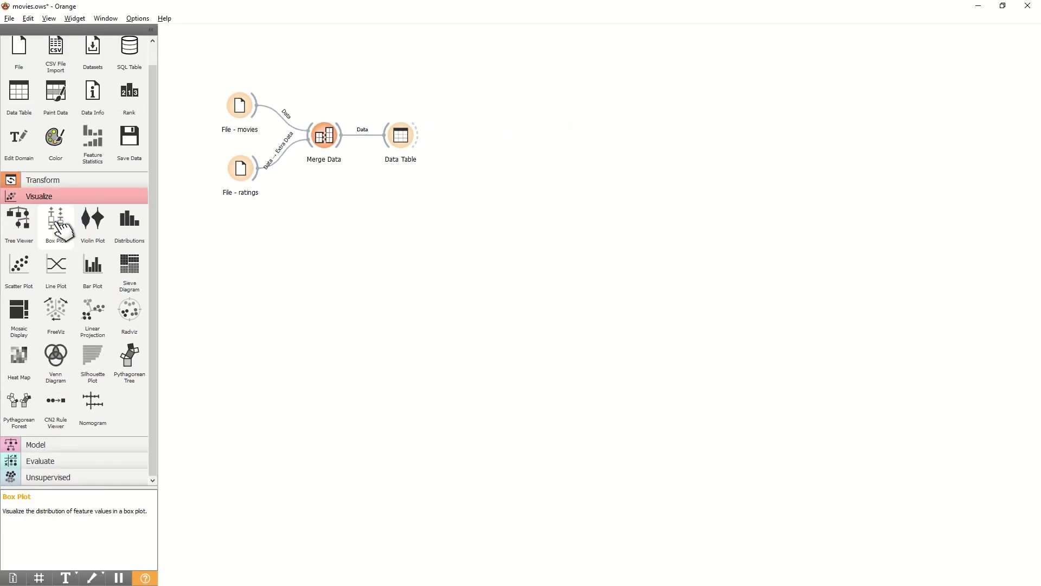
click(55, 223)
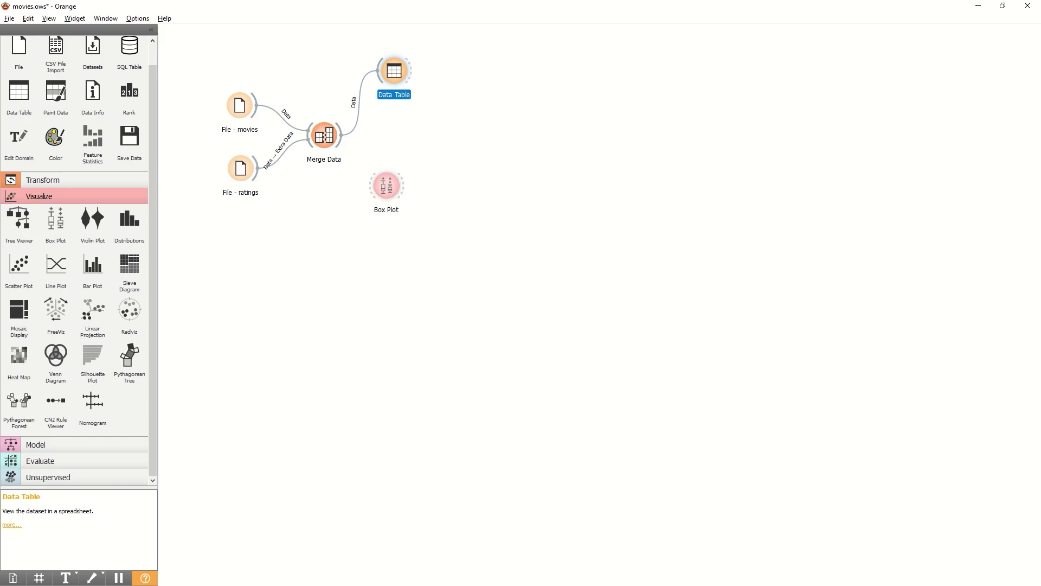
drag(341, 135, 389, 134)
Open the Box Plot to inspect the genre variable, and compare ageRating and age across genre subgroups.
double_click(389, 134)
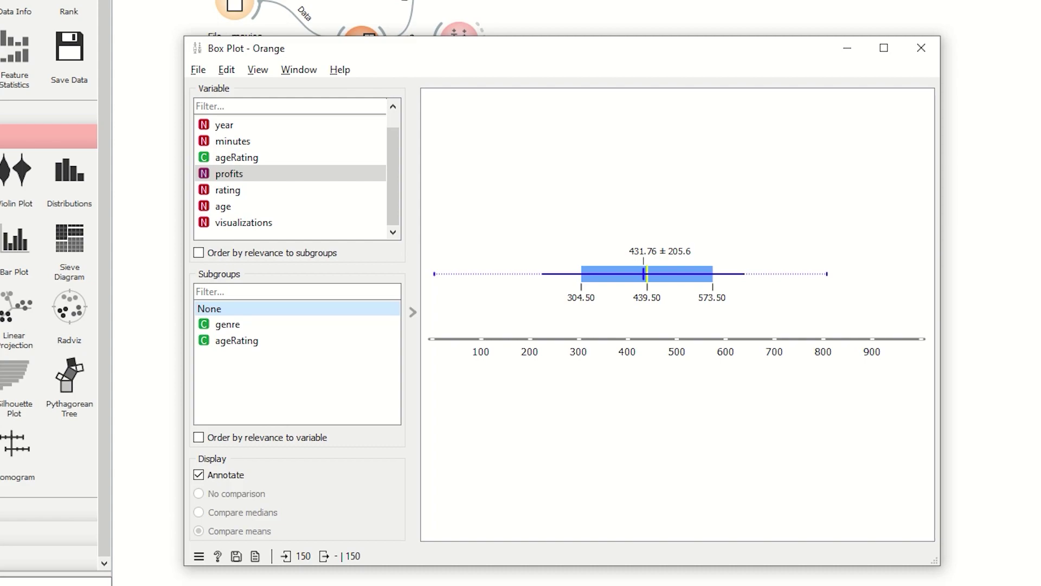
scroll(290, 174, up, 1)
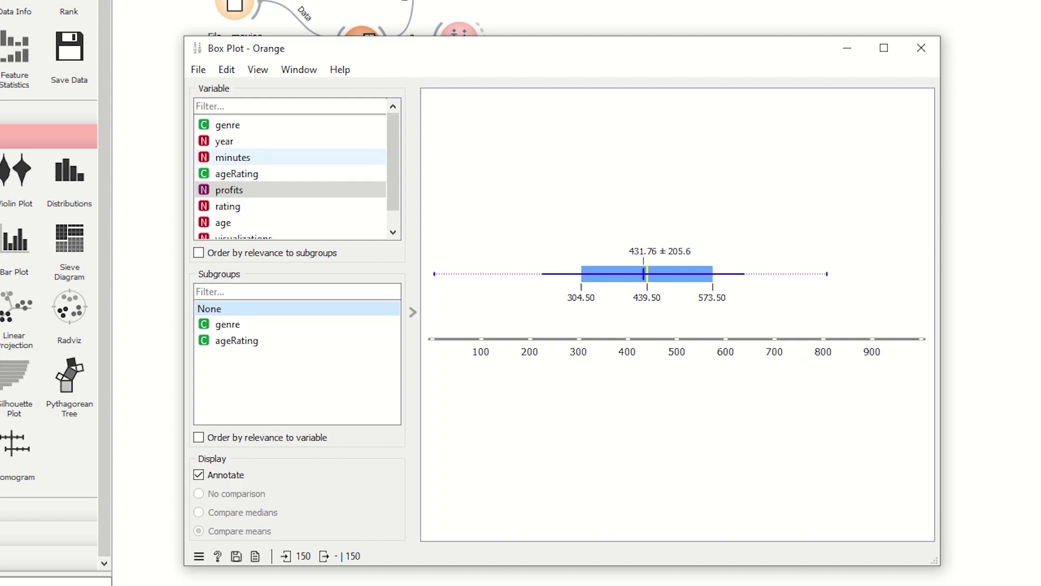
click(262, 127)
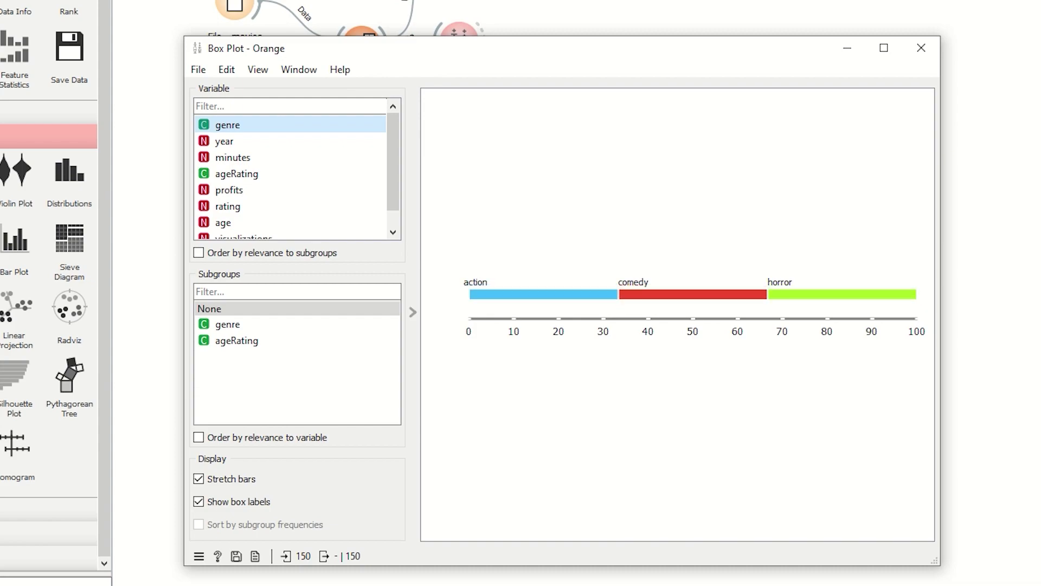
click(277, 176)
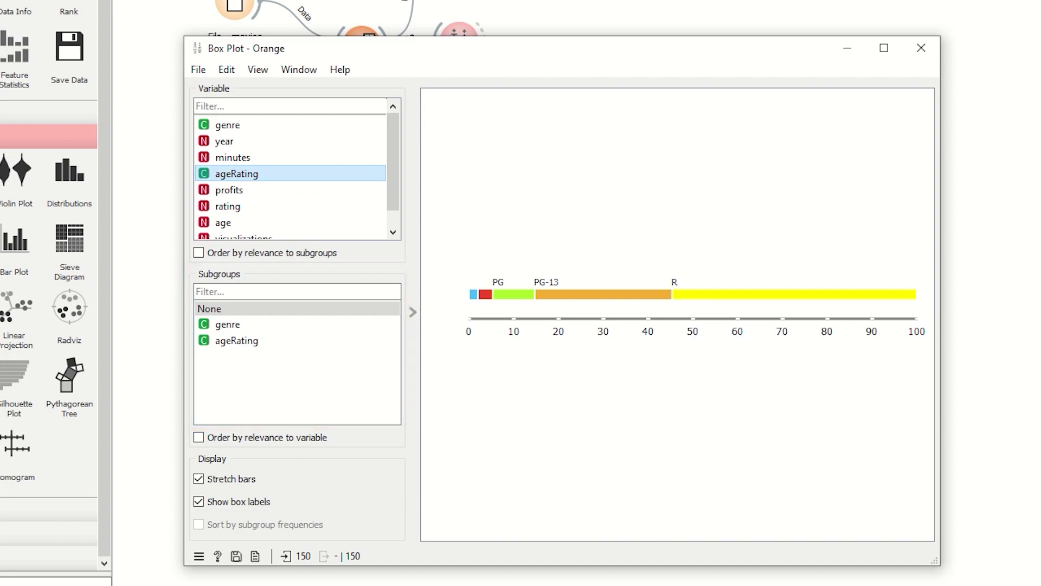
click(274, 328)
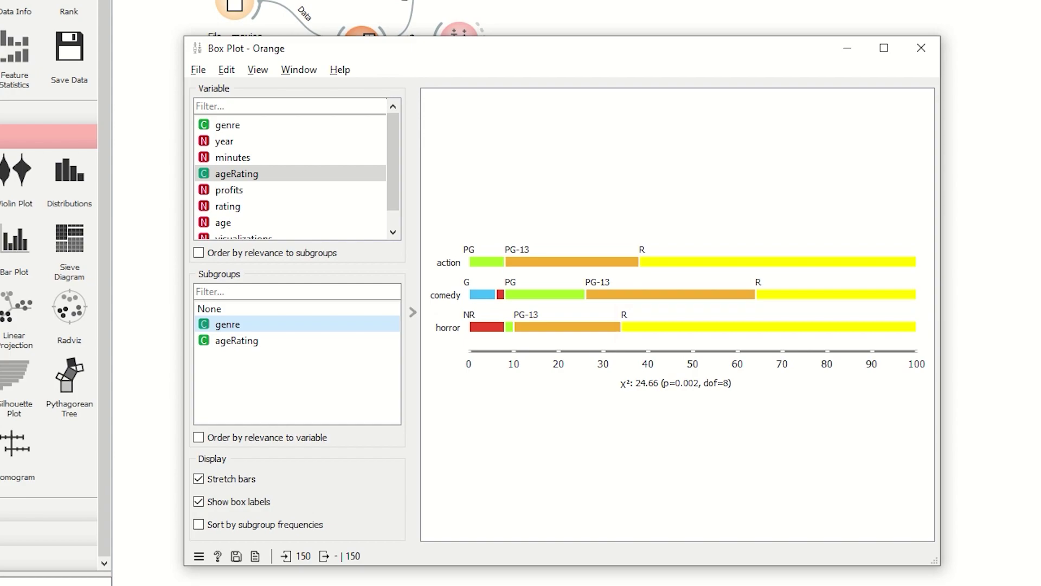
click(247, 223)
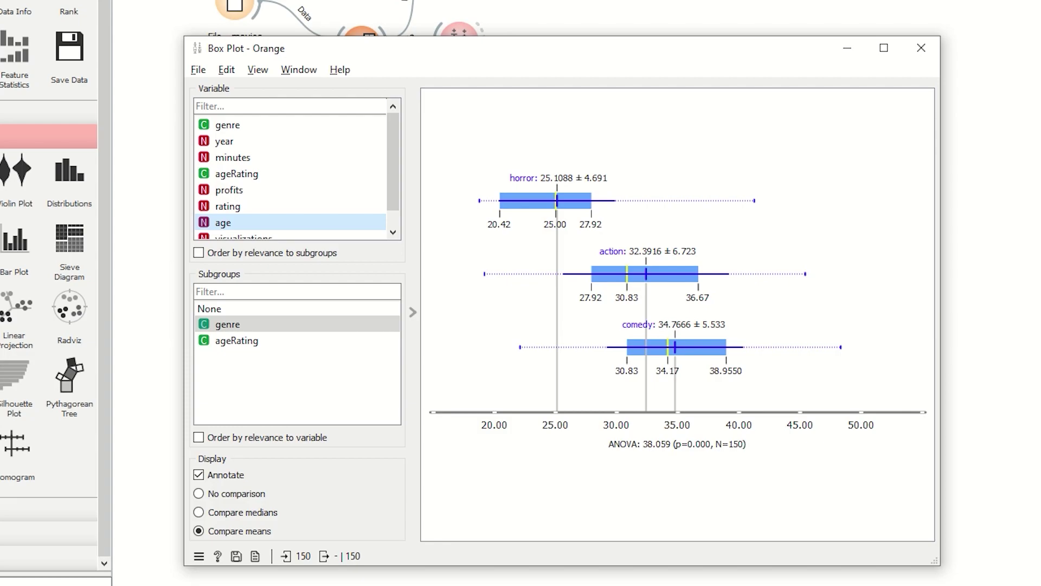
Compare age, rating, profits, minutes, year and genre across ageRating subgroups in the Box Plot, and close it.
click(276, 342)
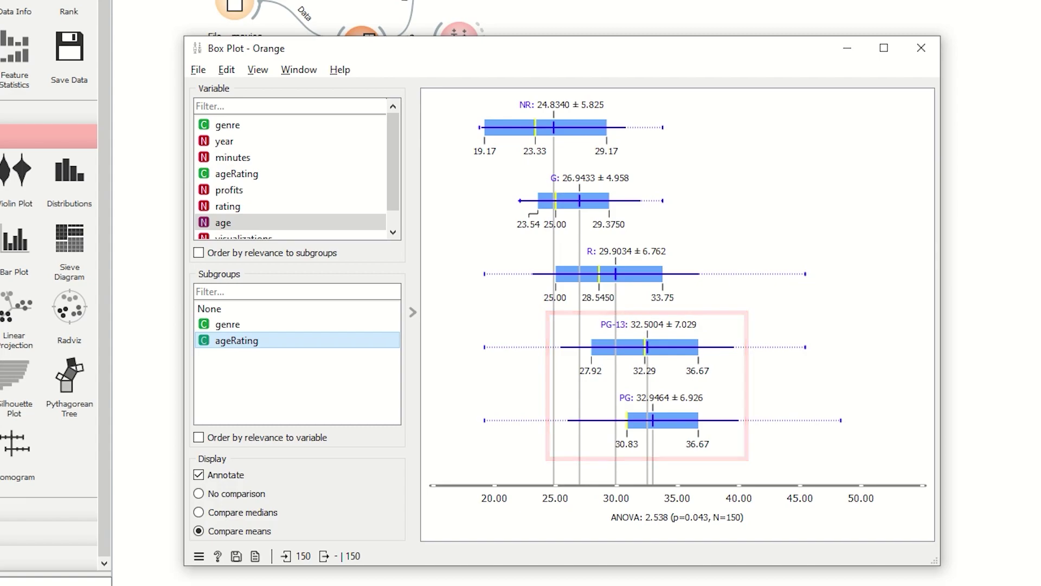
click(254, 208)
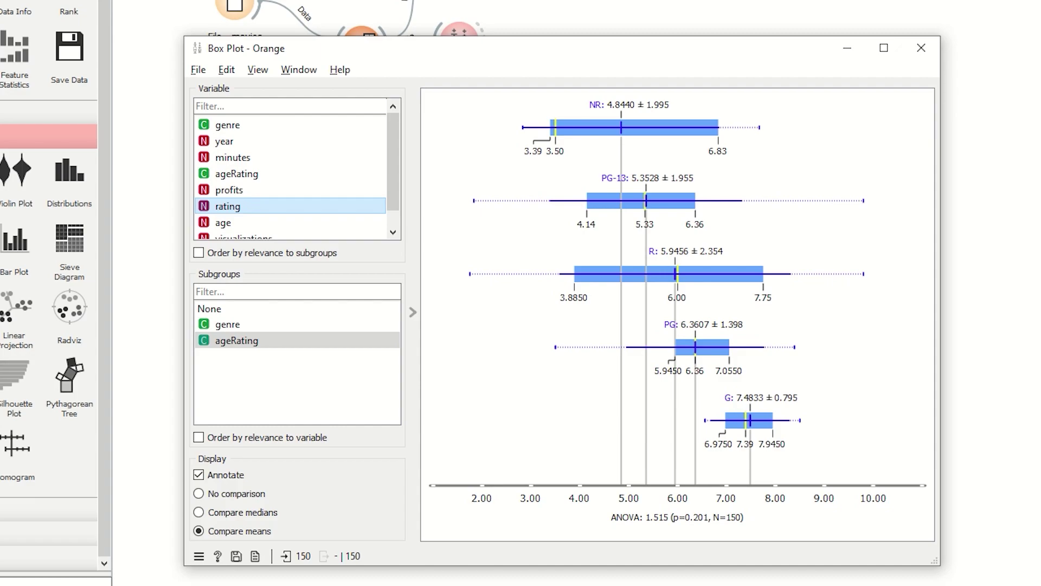
click(237, 190)
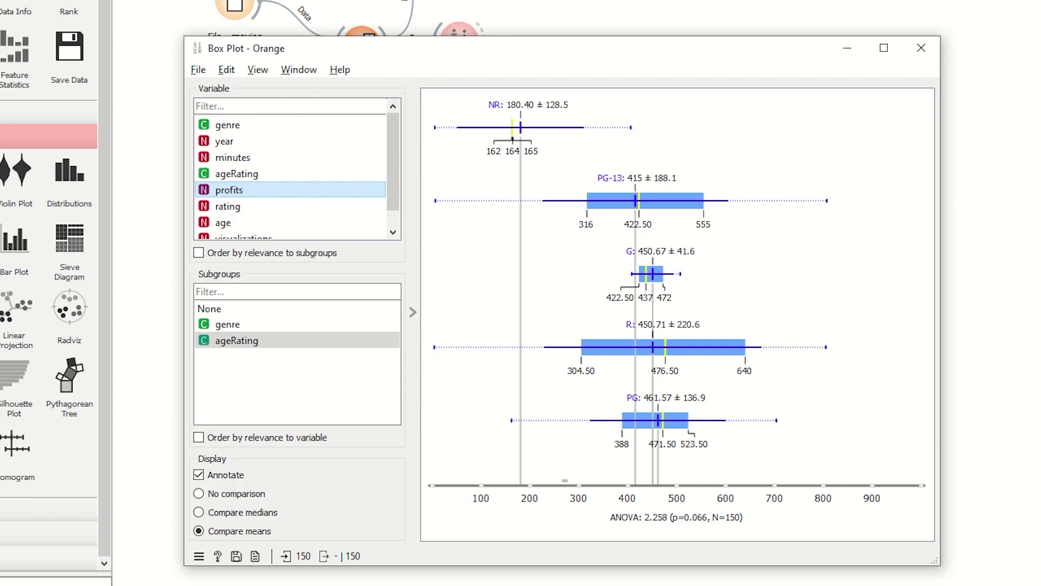
click(274, 157)
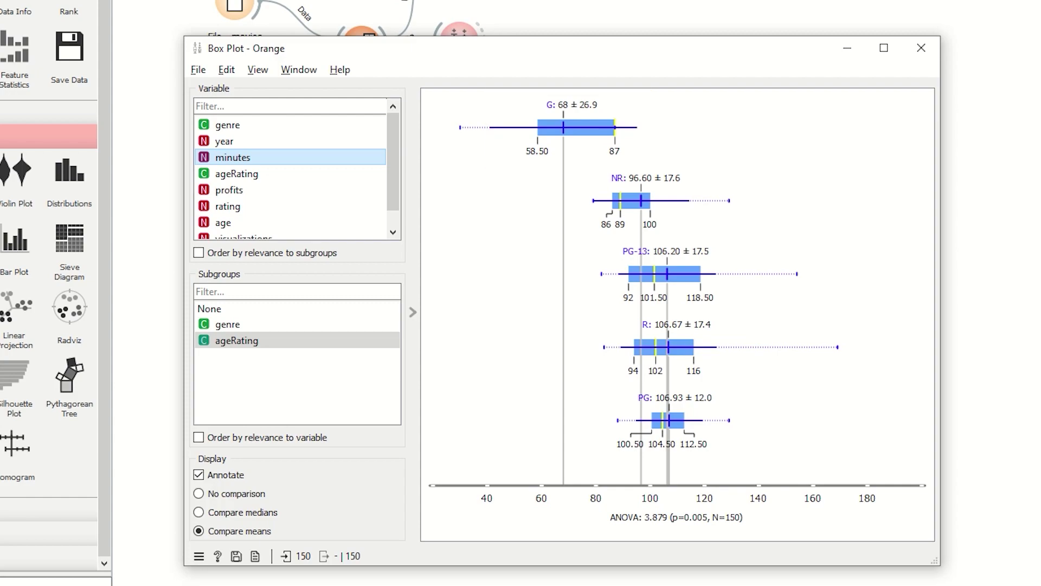
click(271, 142)
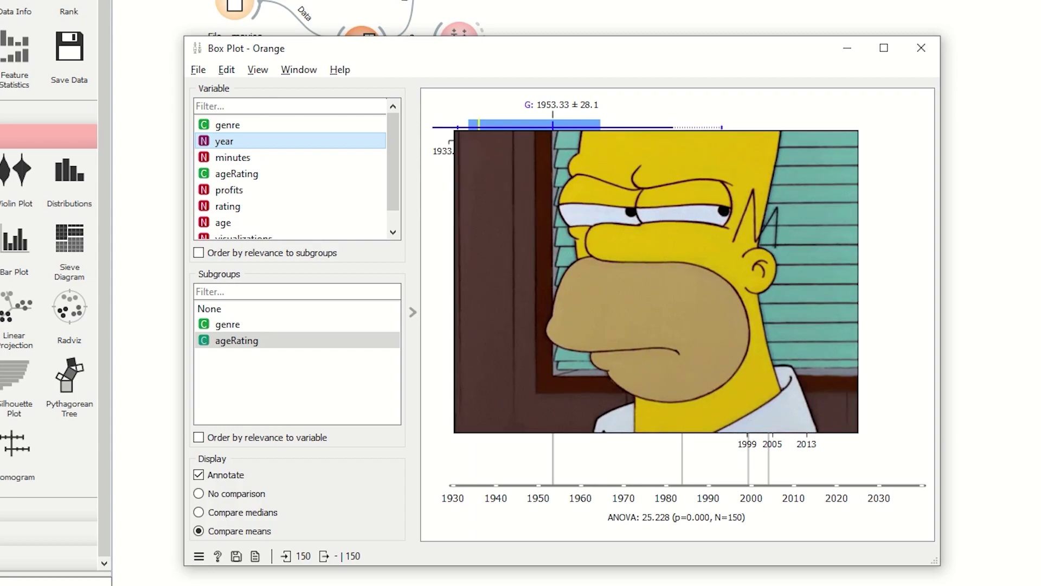
click(259, 127)
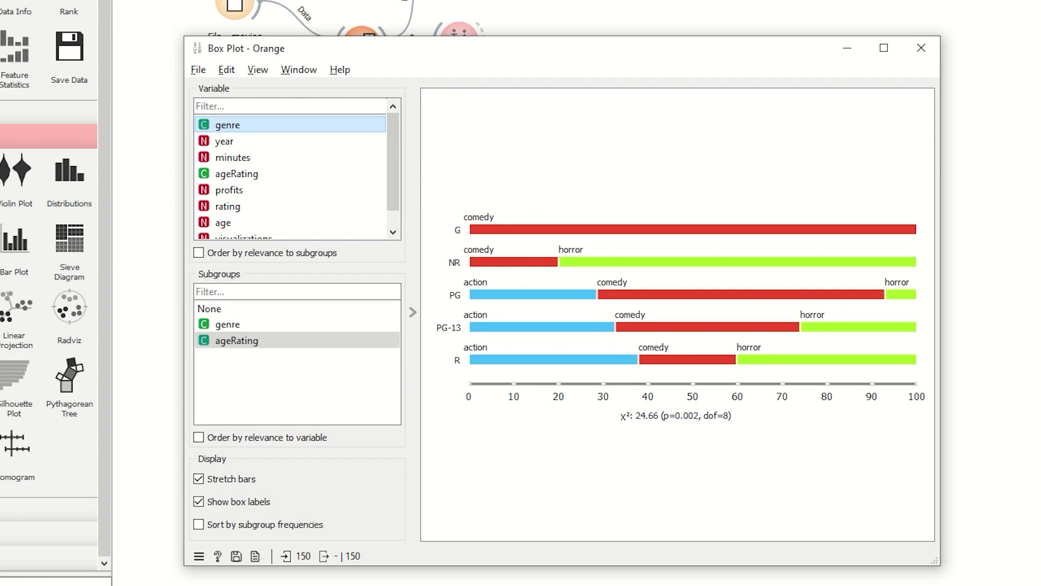
click(920, 47)
Shift the Data Table and Box Plot up, and add a Violin Plot connected to Merge Data below them.
click(392, 52)
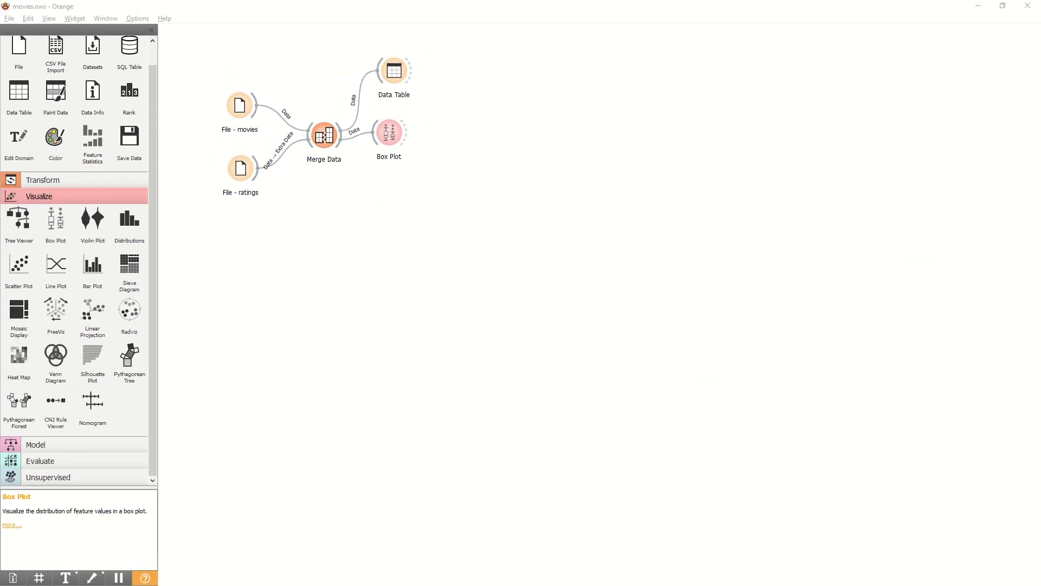
drag(389, 133, 394, 103)
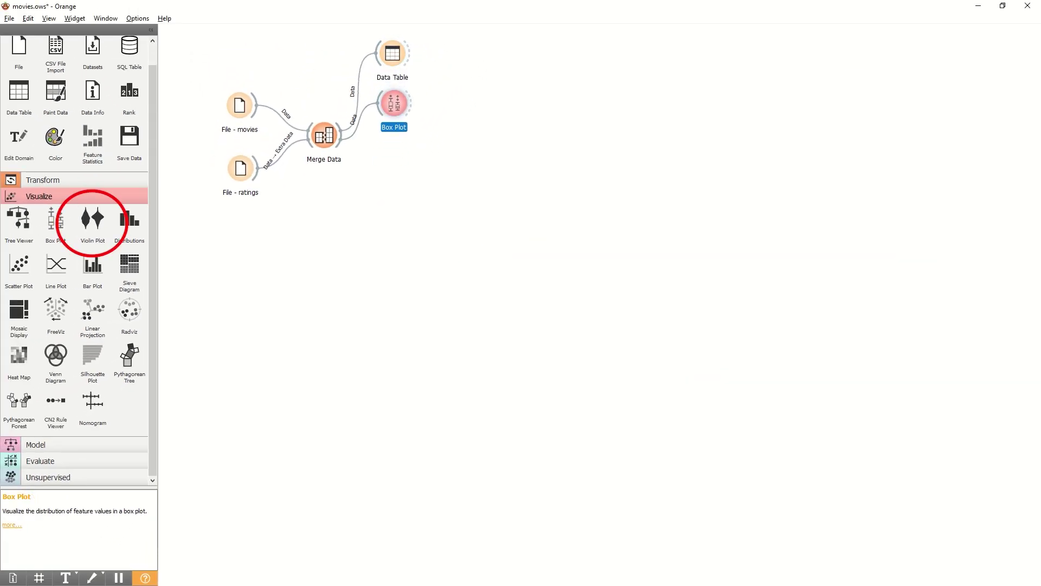
click(93, 218)
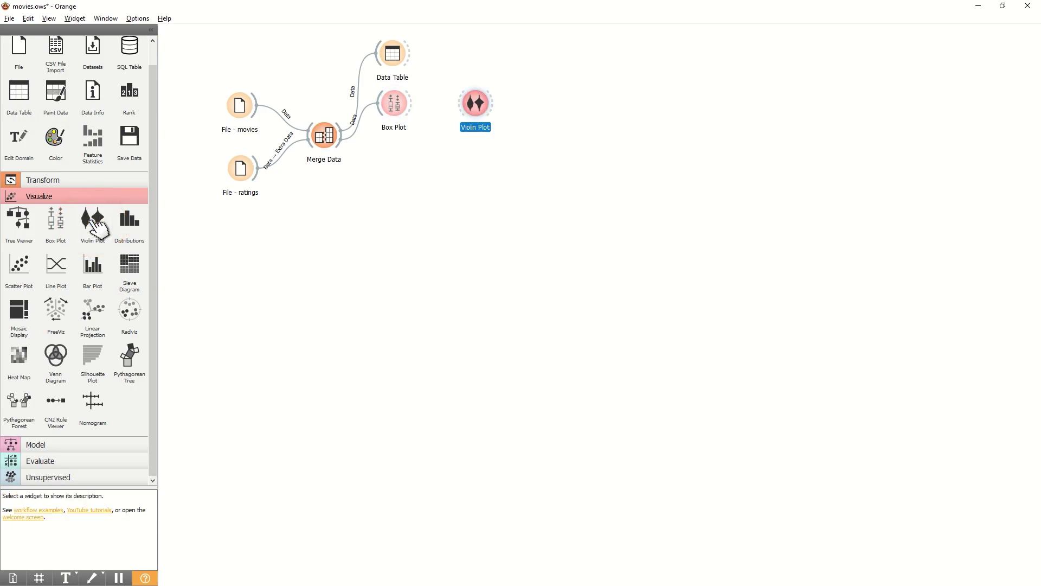
mouse_move(476, 103)
mouse_down()
mouse_move(412, 155)
mouse_move(352, 145)
mouse_move(391, 157)
mouse_up()
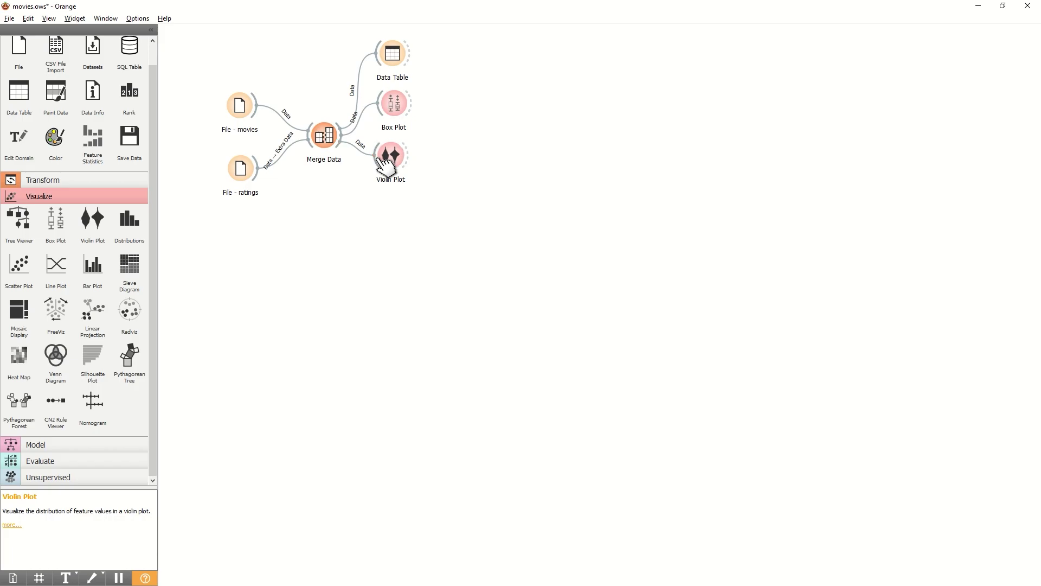
Open the Violin Plot, compare profits and visualizations across genre subgroups, and close it.
double_click(392, 158)
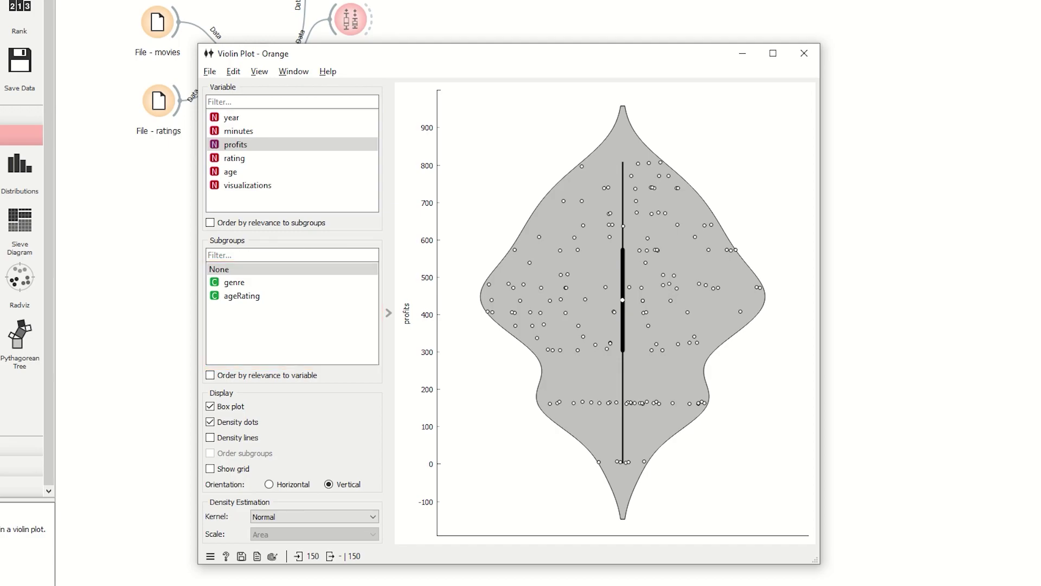
click(259, 282)
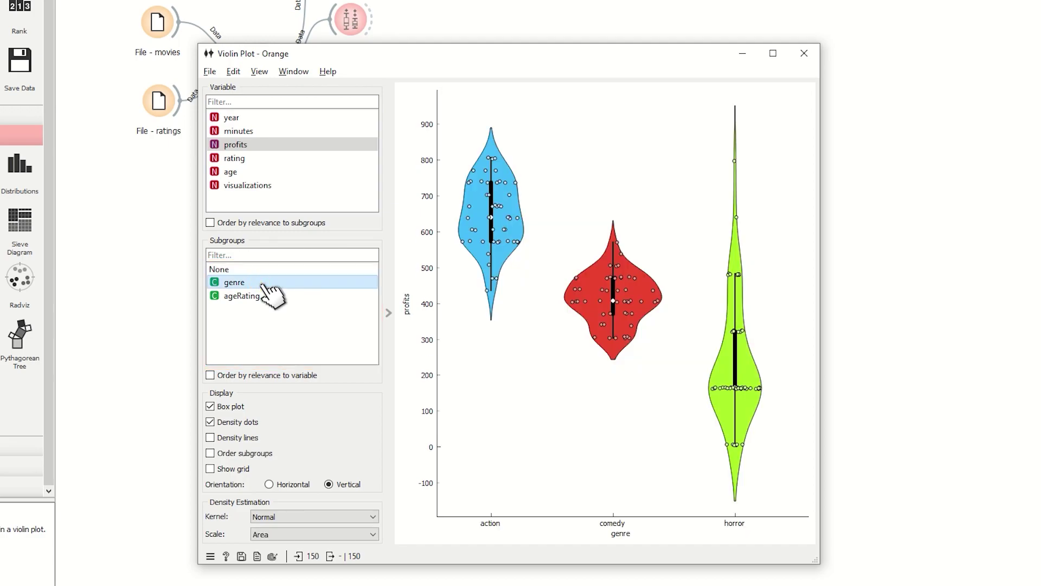
click(250, 173)
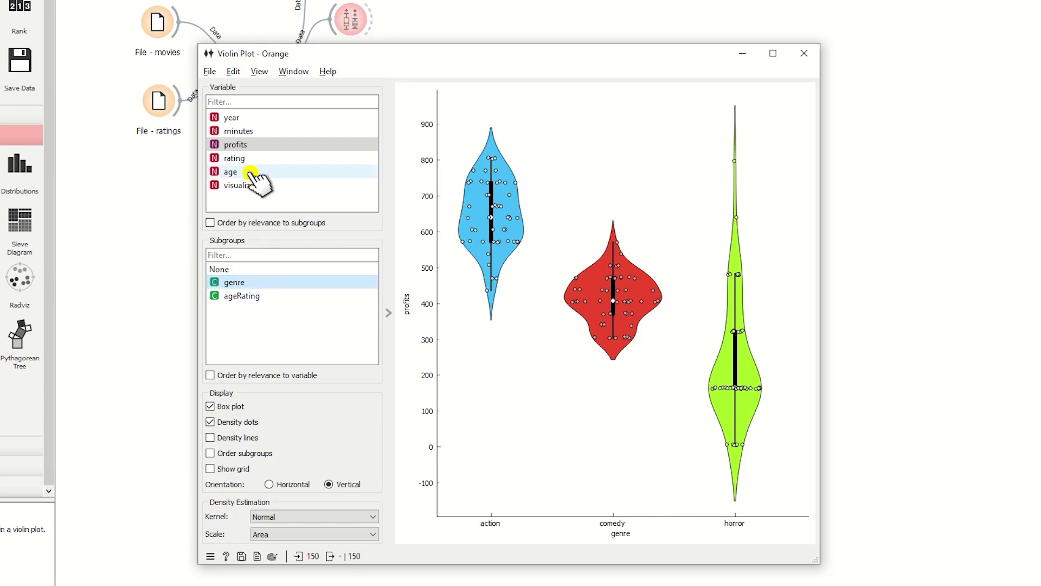
click(252, 186)
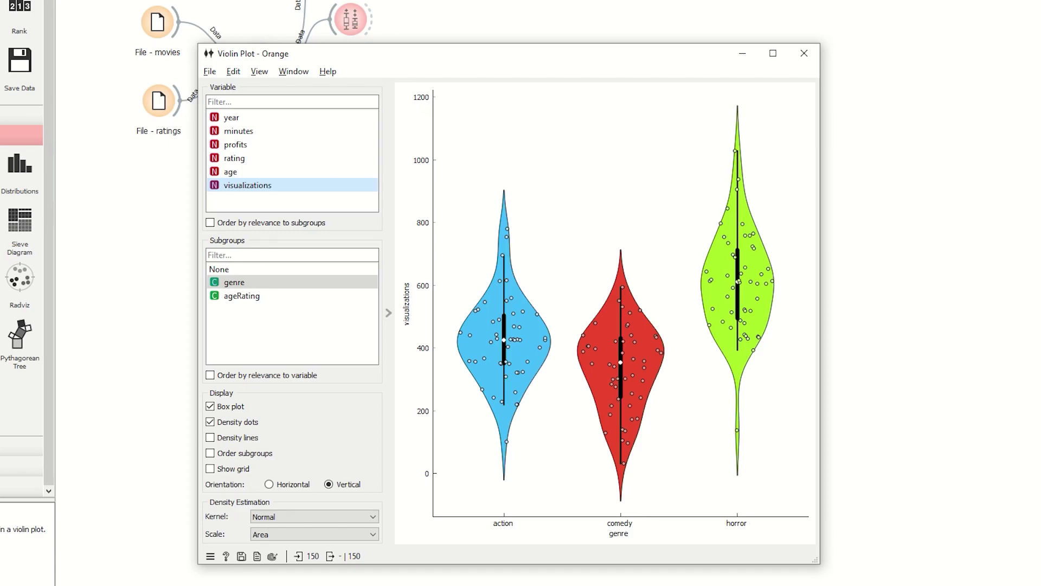
click(804, 53)
Rearrange the Violin Plot, Box Plot and Data Table in an arc around Merge Data to free space below.
click(361, 49)
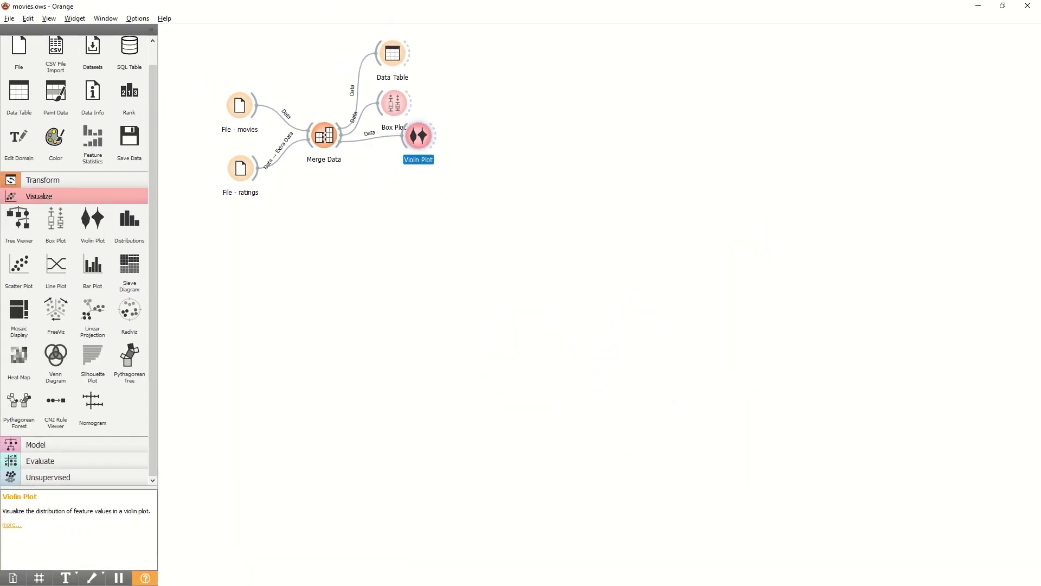
drag(405, 125, 404, 117)
drag(393, 55, 357, 58)
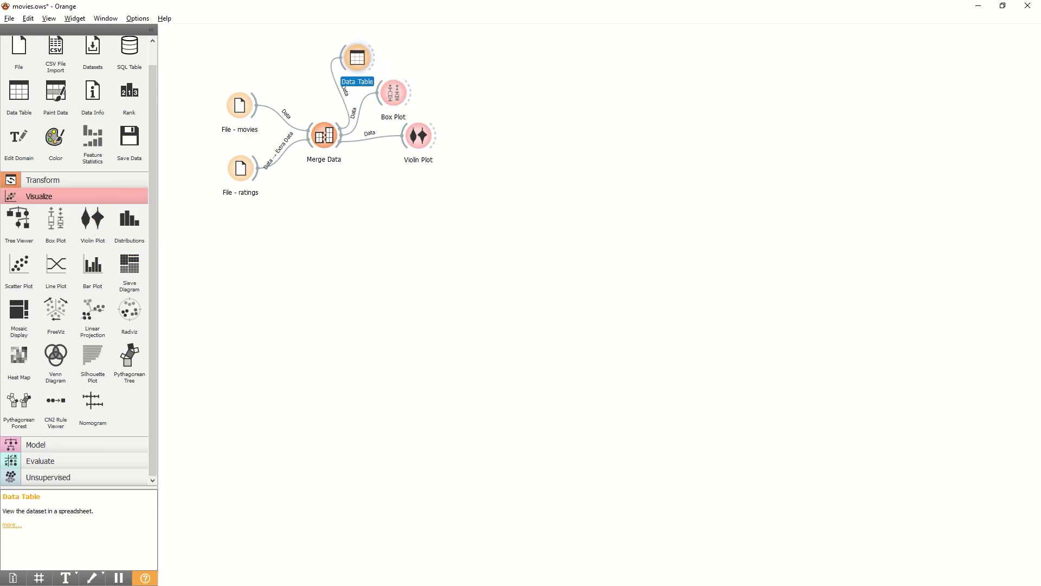
Add a Distributions widget below the Violin Plot and connect Merge Data's output to it.
click(130, 222)
drag(500, 136, 413, 184)
drag(340, 136, 398, 184)
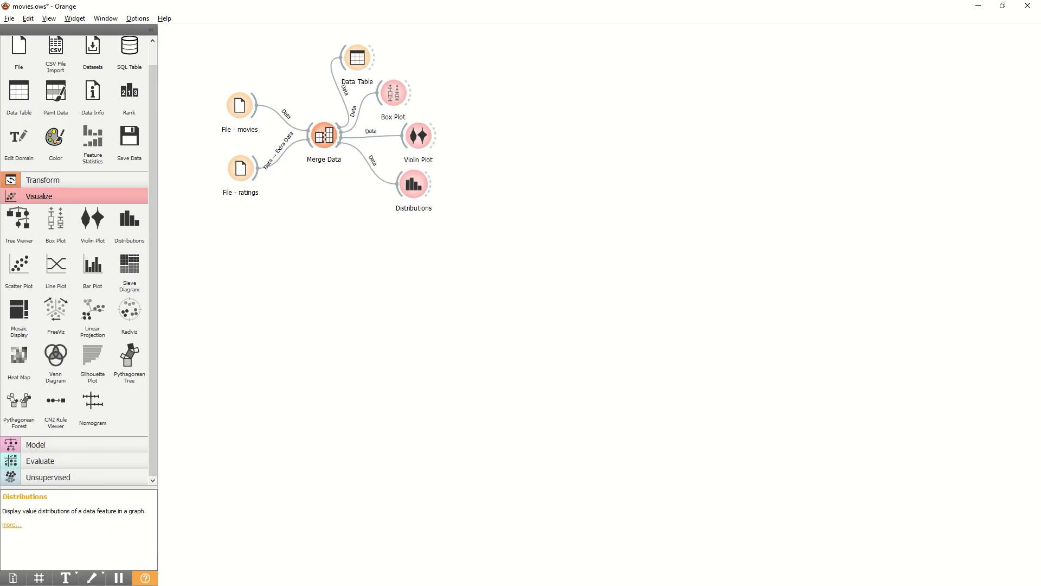
Open Distributions, look over ageRating, and display profits with a fitted Normal distribution.
double_click(413, 185)
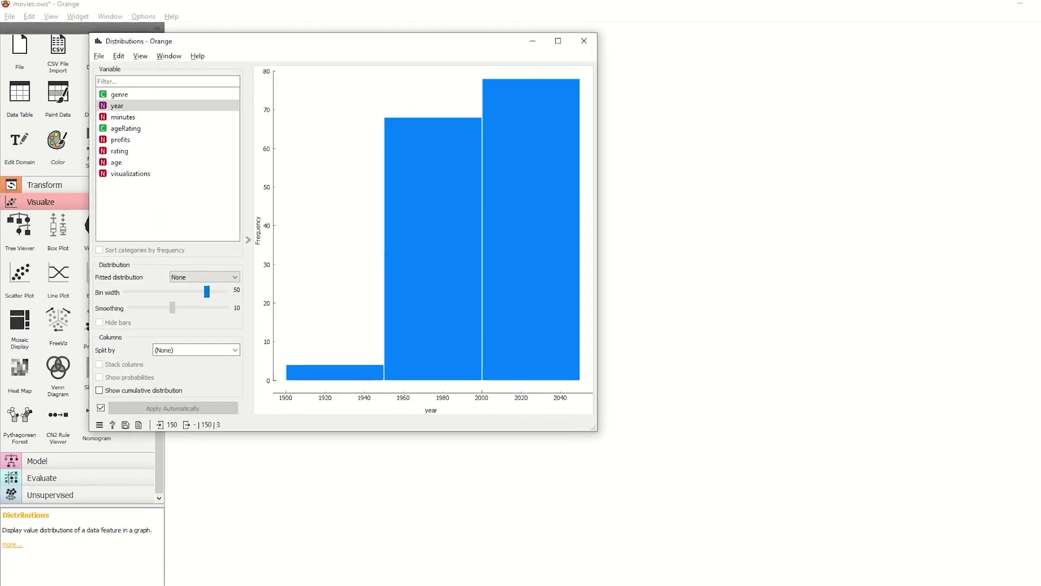
click(181, 129)
click(181, 142)
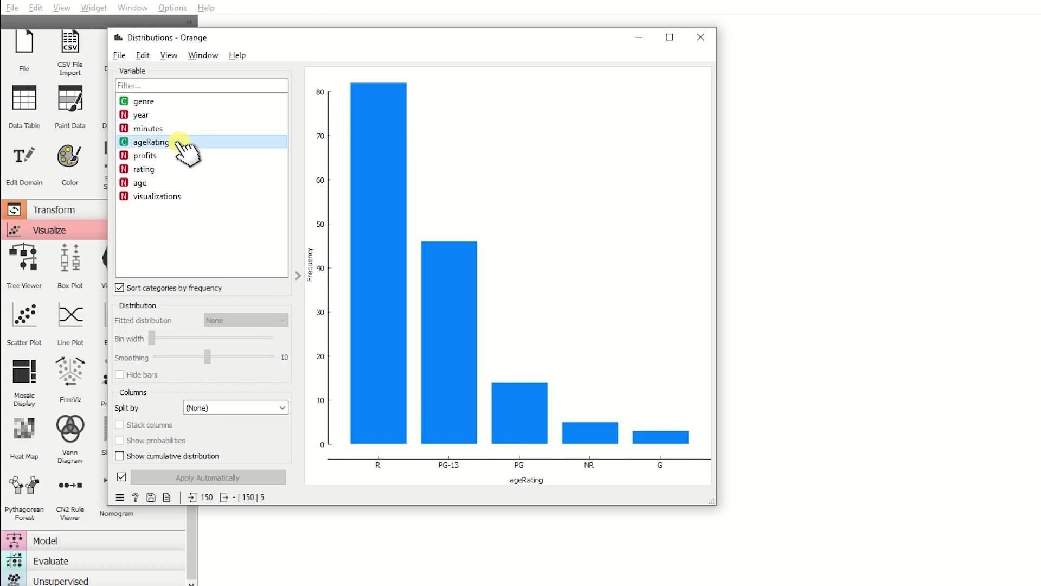
click(178, 155)
click(282, 321)
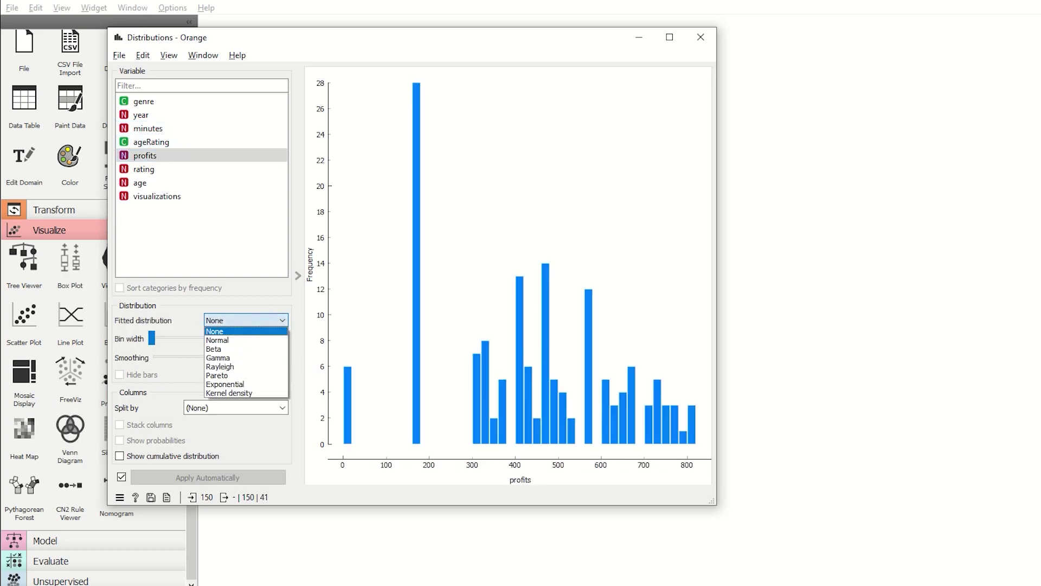
click(252, 340)
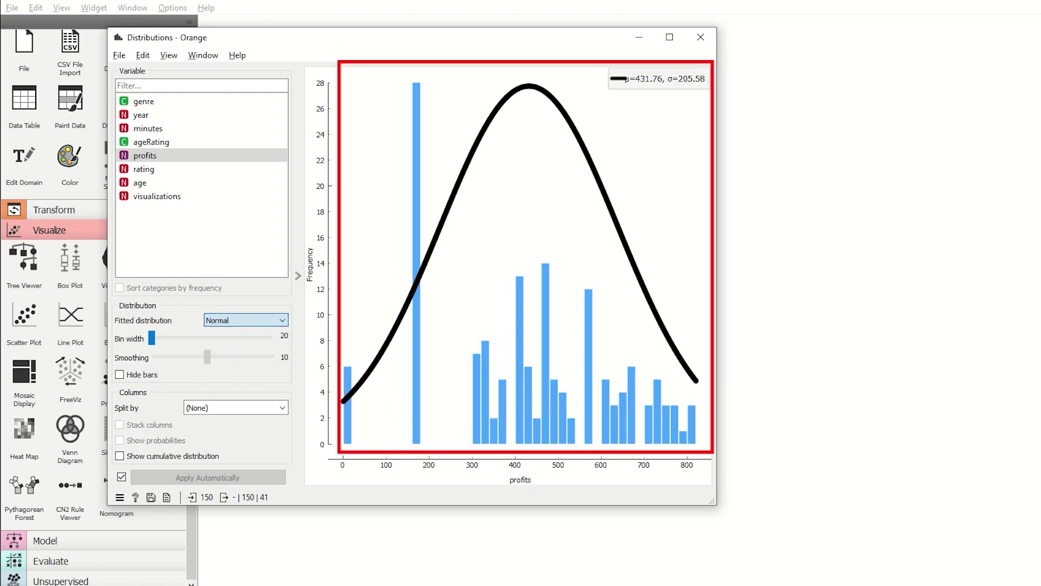
Check the age distribution, and show profits with the bars hidden and the columns split by genre.
click(173, 183)
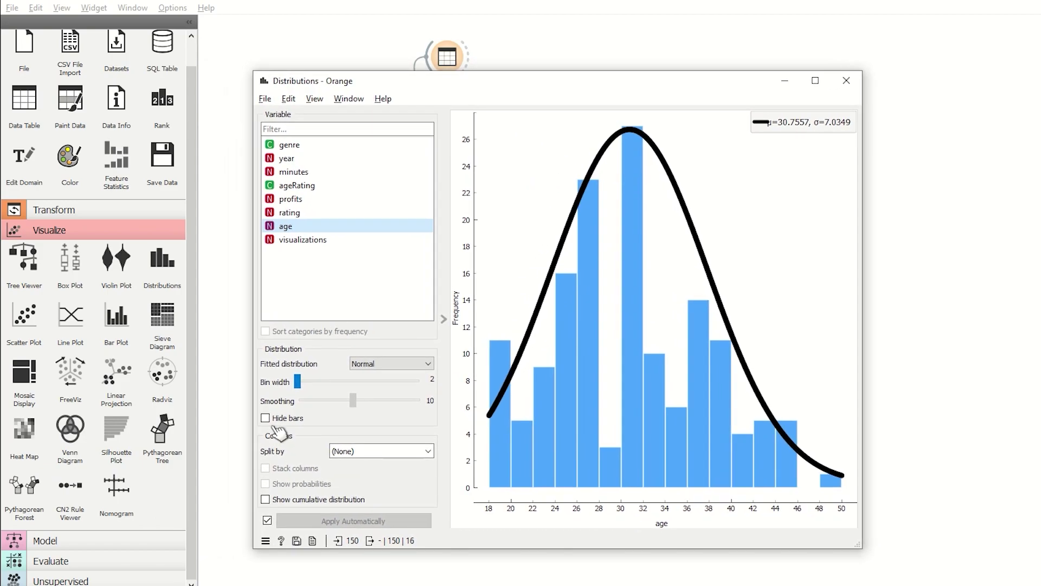
click(266, 418)
click(313, 200)
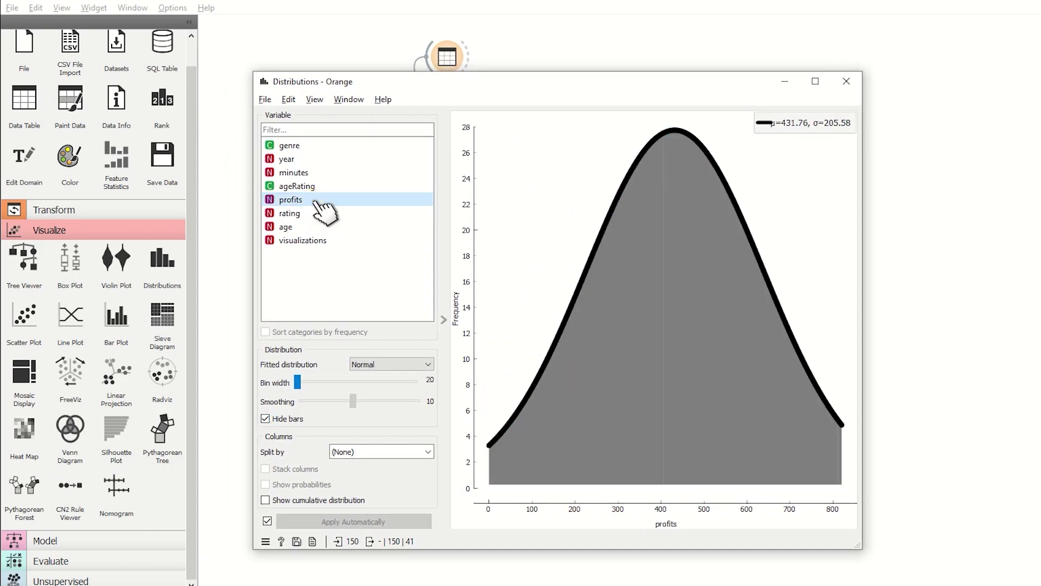
click(428, 452)
click(395, 495)
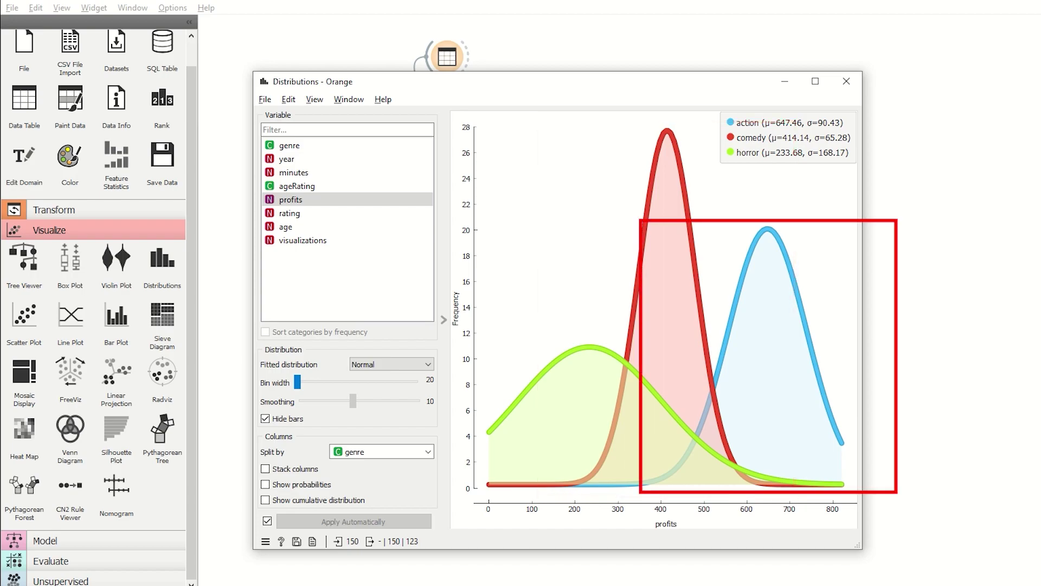
Close Distributions, add a Bar Plot widget below the Distributions widget, and connect Merge Data's output to it.
click(845, 81)
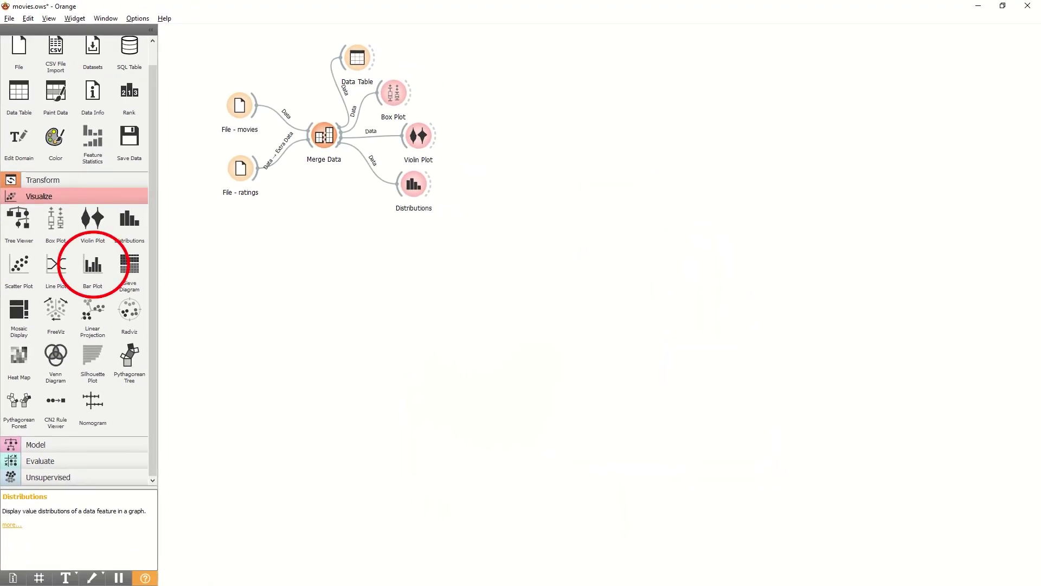
click(92, 265)
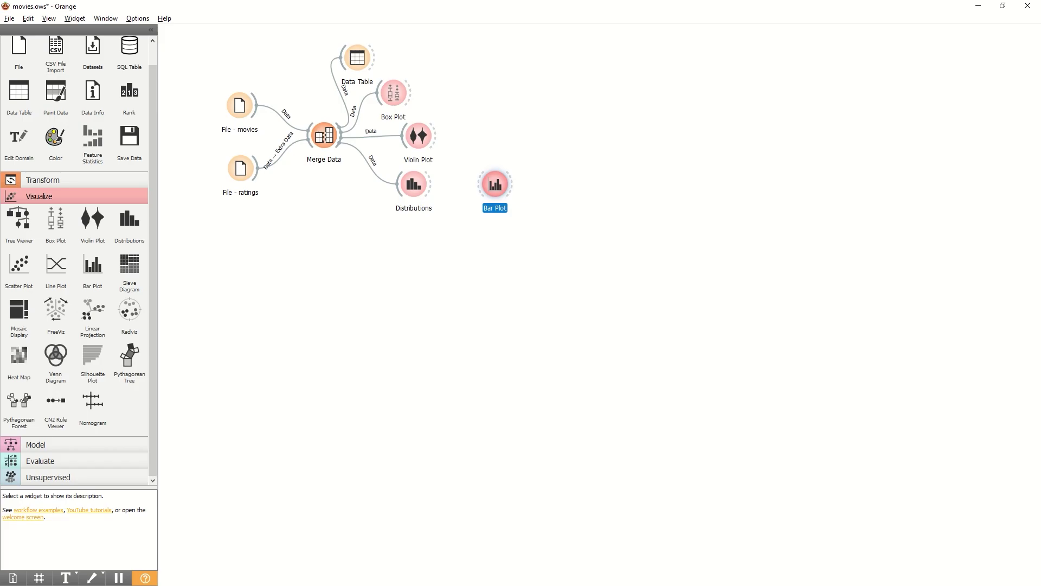
drag(494, 184, 376, 220)
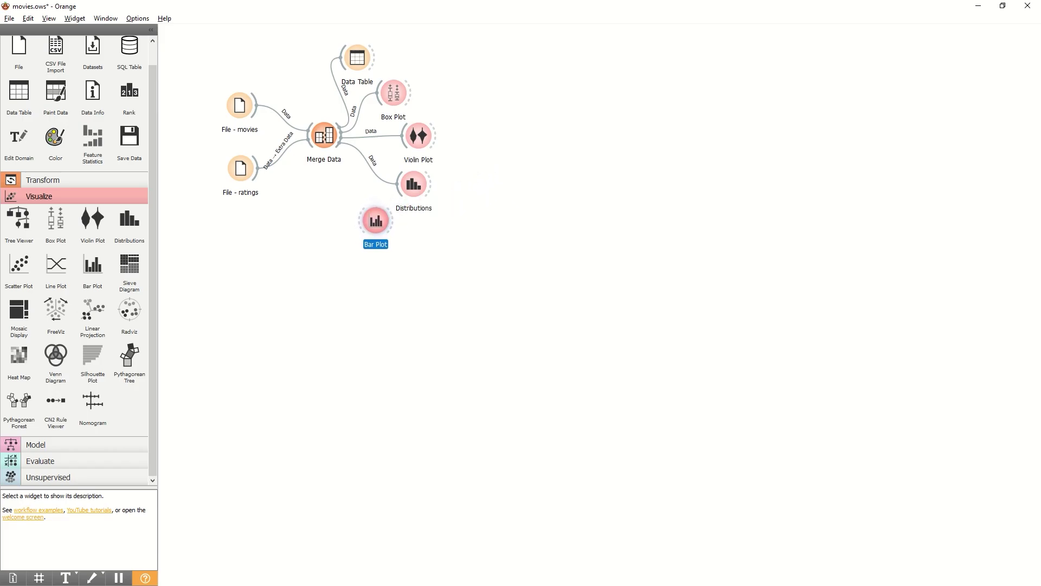
drag(344, 135, 360, 221)
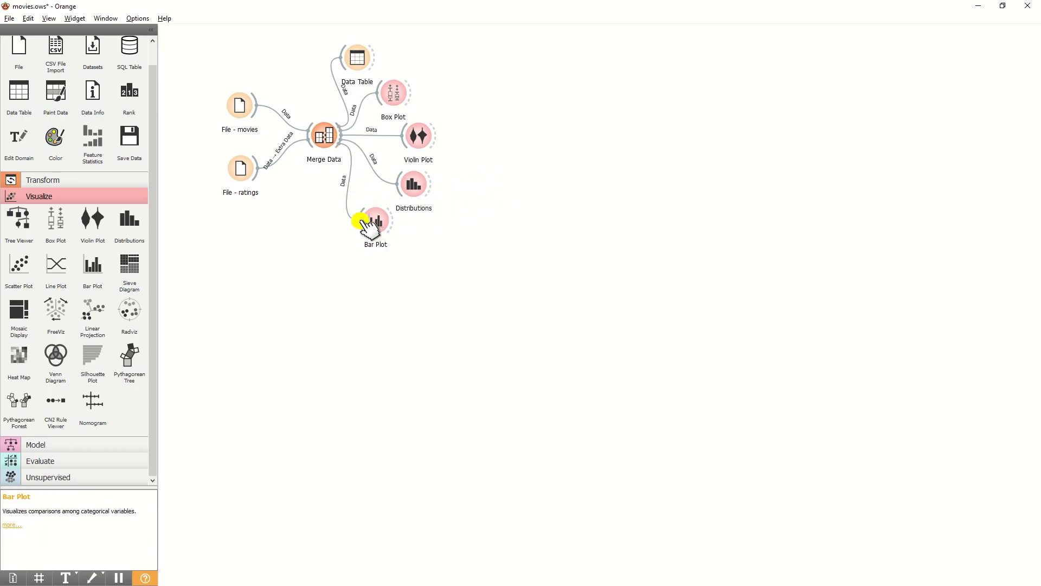
Open Bar Plot and display minutes, profits and finally age as the plotted values.
double_click(370, 220)
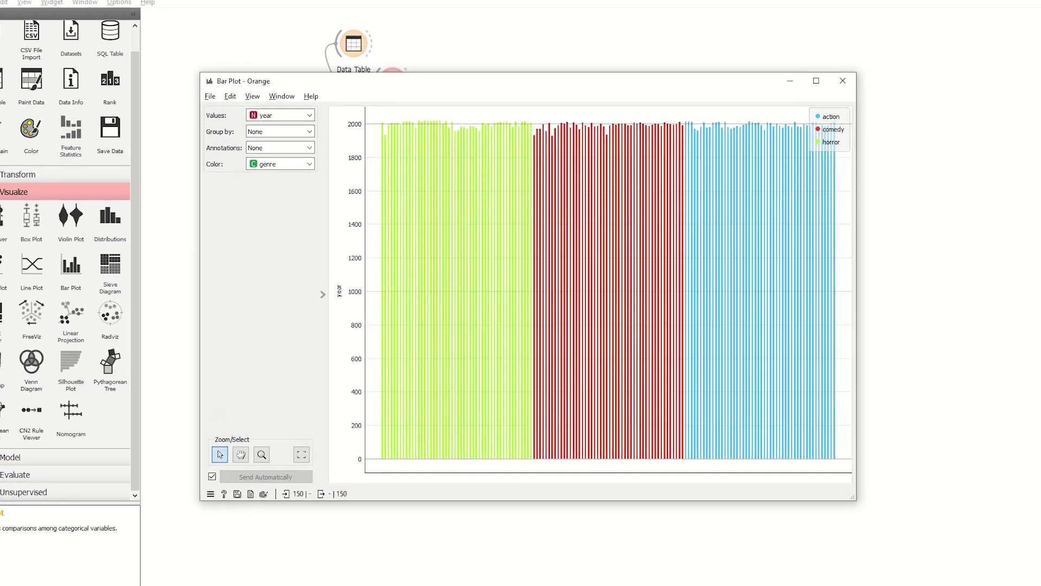
click(280, 115)
click(274, 140)
click(280, 115)
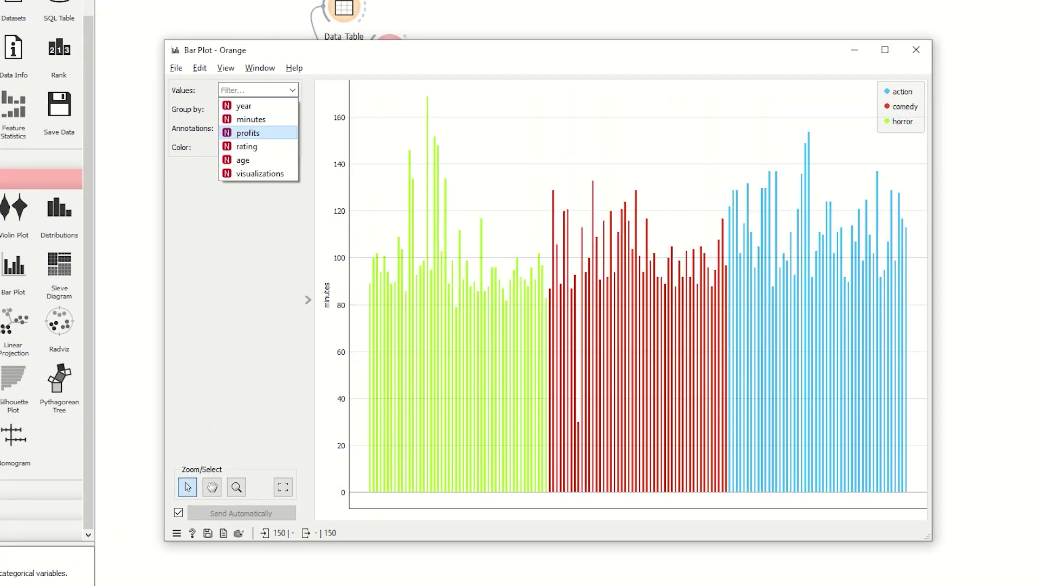
click(248, 133)
click(258, 90)
click(243, 160)
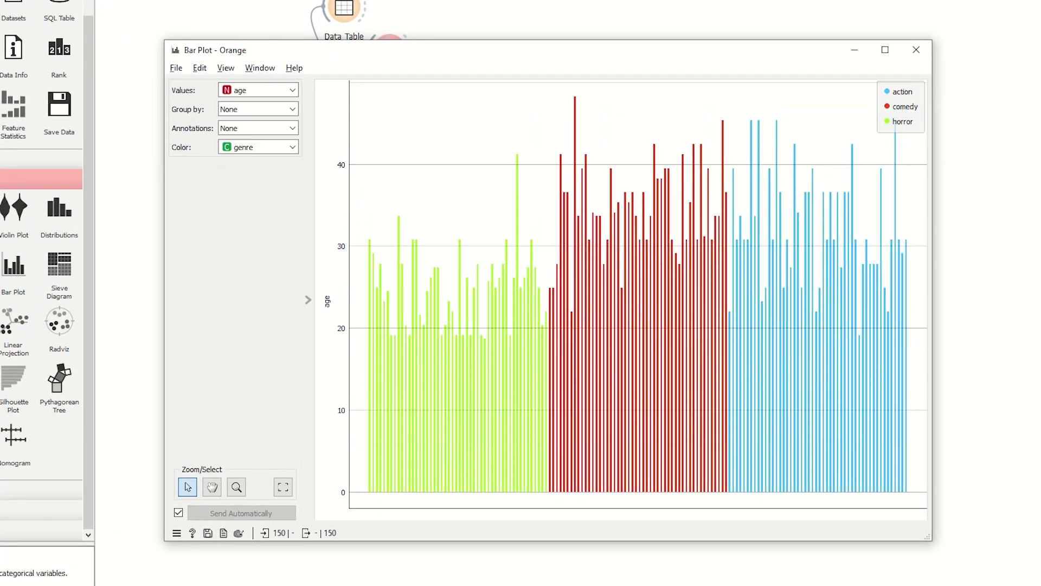
Group the age bars by ageRating and then by genre, color them by ageRating, and annotate them with genre.
click(258, 109)
click(254, 165)
click(258, 109)
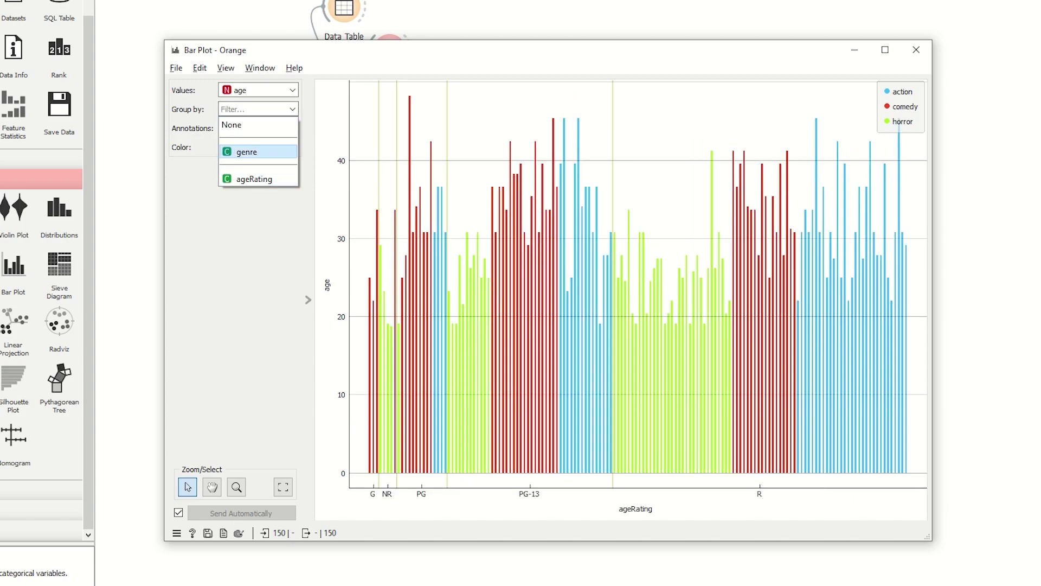
click(246, 152)
click(258, 147)
click(253, 217)
click(258, 128)
click(247, 182)
Remove the bar annotations, change the bar coloring, group the bars by ageRating, and close Bar Plot.
click(258, 128)
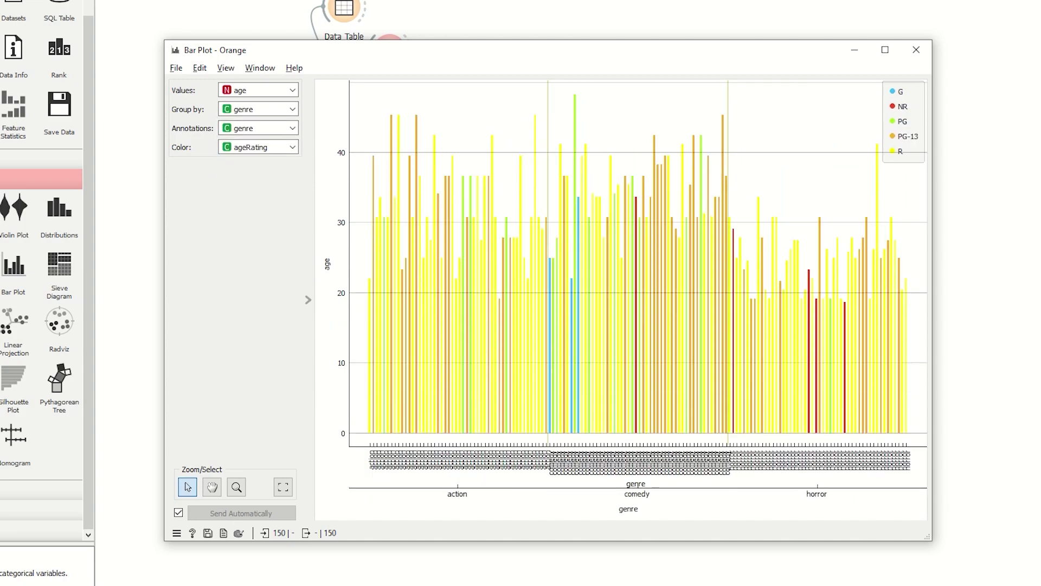
click(239, 140)
click(258, 146)
click(247, 179)
click(258, 109)
click(247, 179)
click(915, 49)
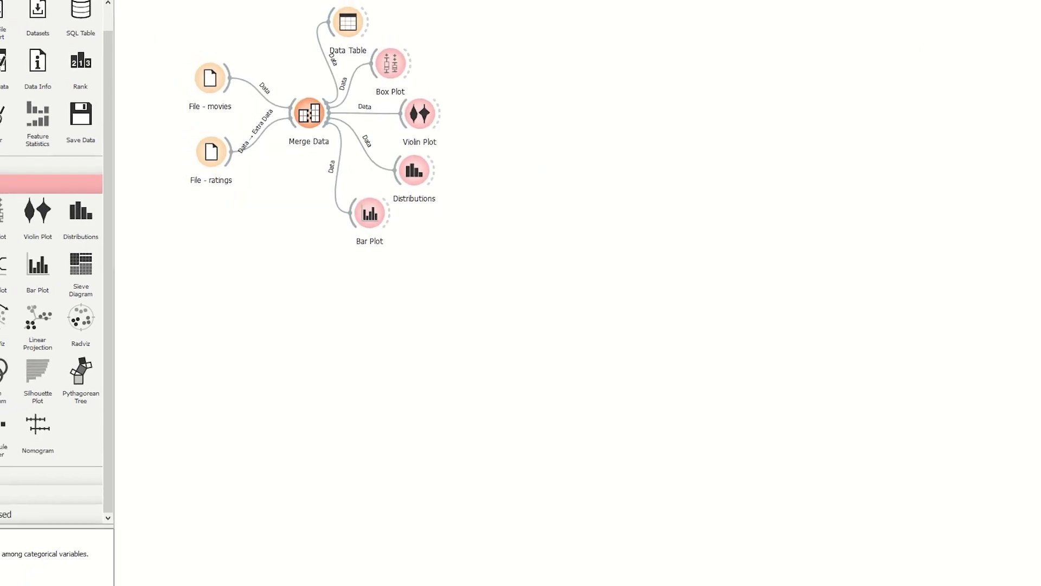
Move the Box Plot, Violin Plot, Distributions and Bar Plot widgets up and outward to free space below Merge Data.
drag(390, 62, 400, 51)
drag(421, 114, 433, 88)
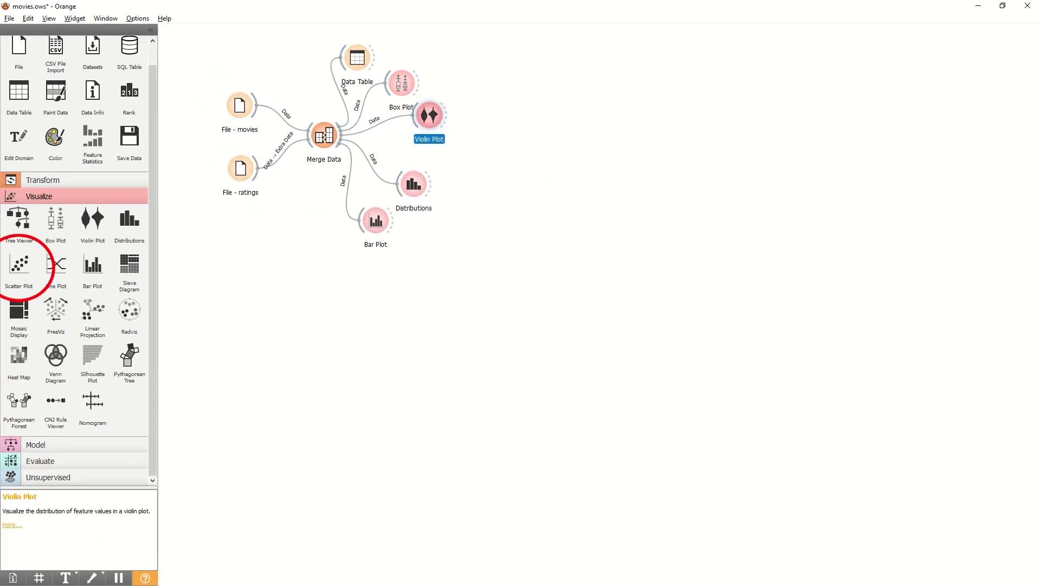
drag(414, 184, 431, 156)
drag(376, 221, 411, 199)
Add a Scatter Plot widget below the Bar Plot, connect Merge Data's output to it, and open it.
drag(19, 265, 369, 240)
drag(341, 137, 358, 246)
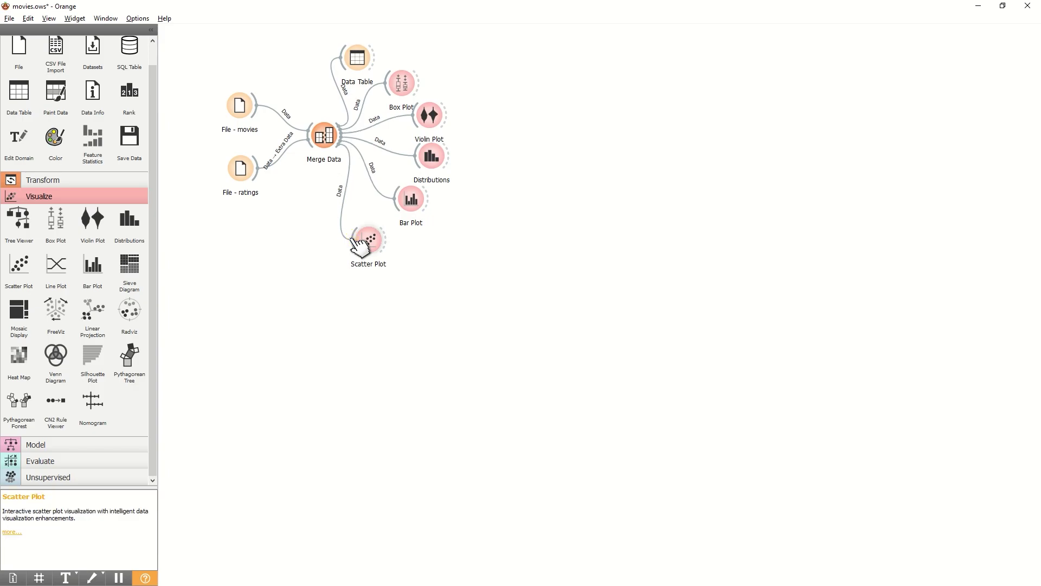
double_click(369, 239)
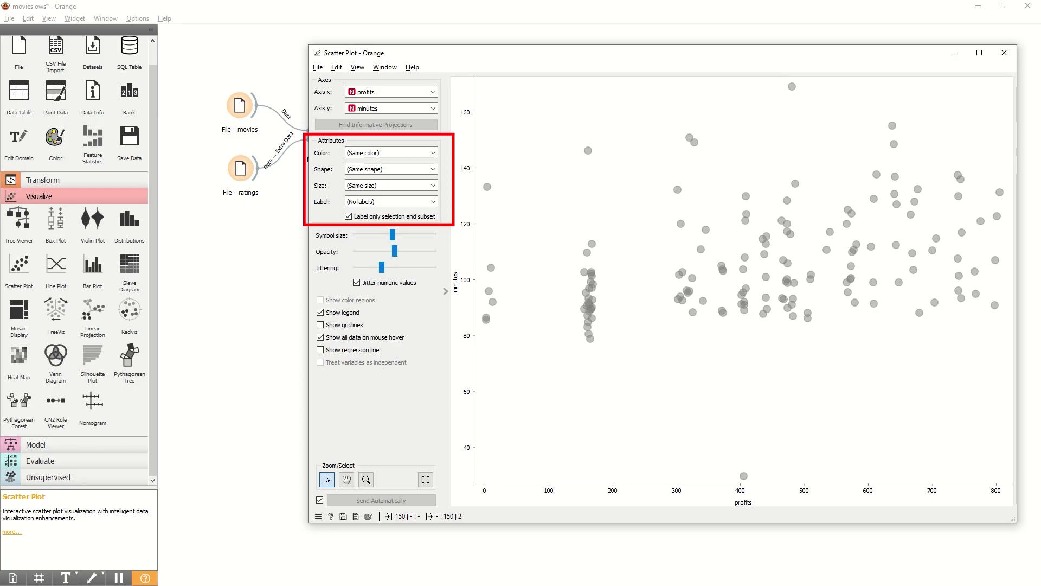
Color the scatter points by genre, shape them by ageRating, size them by minutes, and label them with year.
click(434, 156)
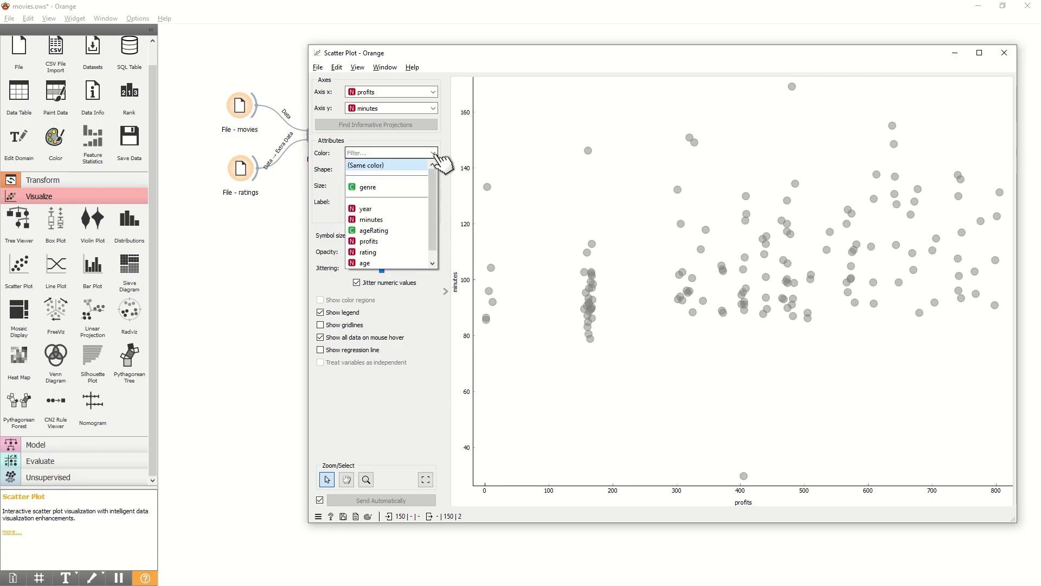
click(405, 191)
click(434, 169)
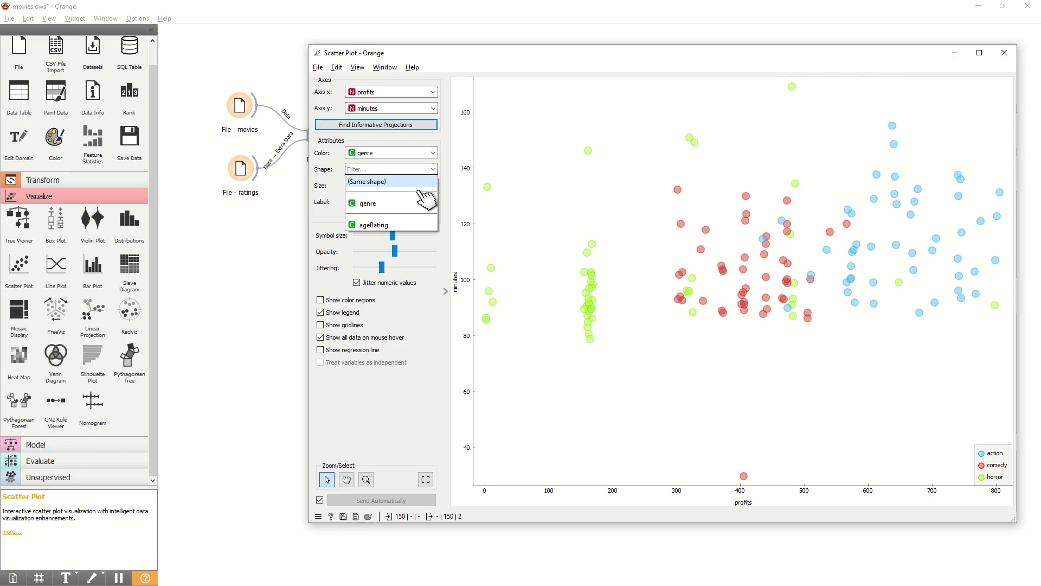
click(395, 225)
click(412, 185)
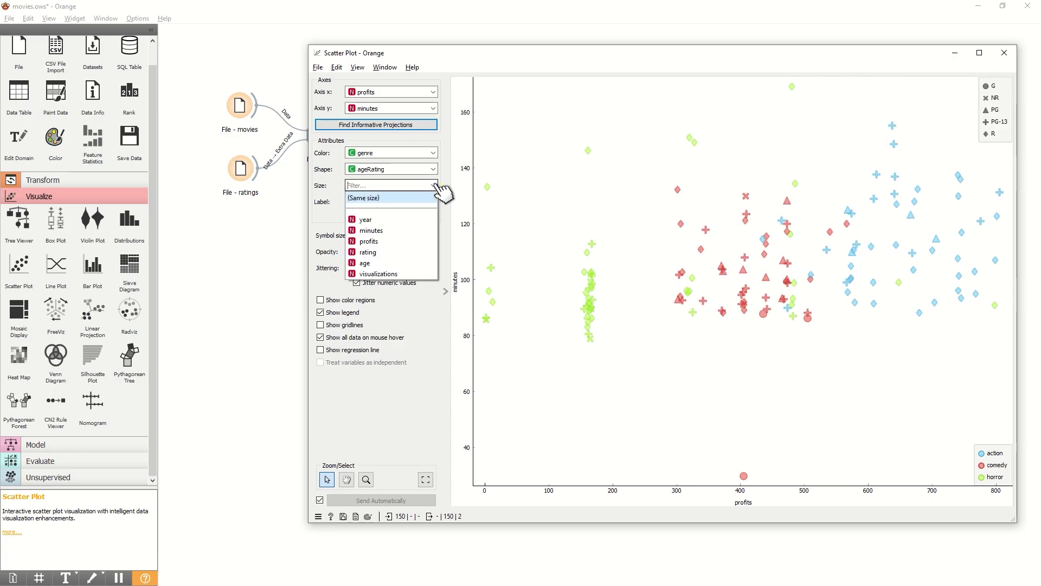
click(398, 232)
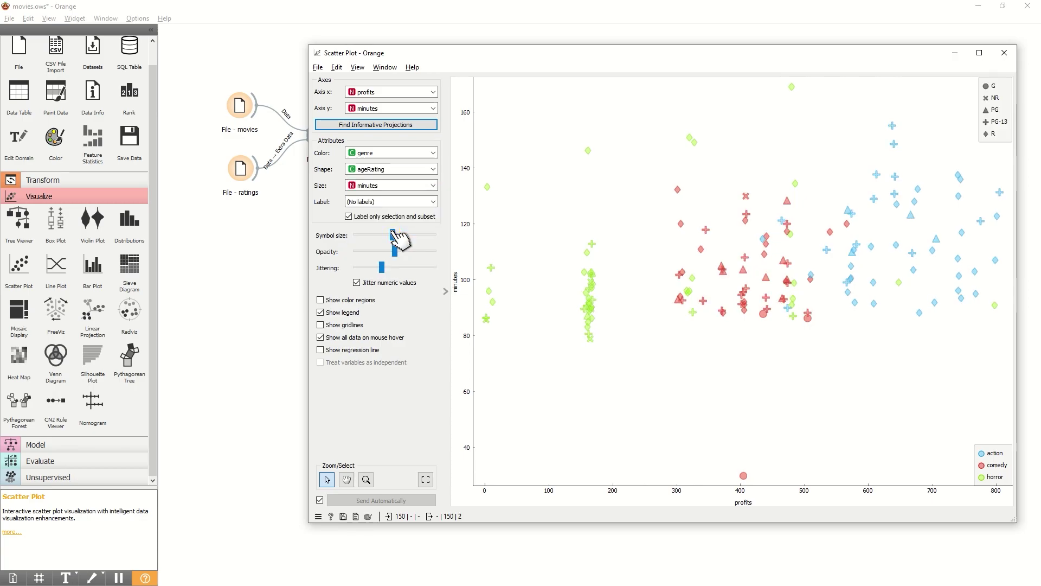
click(434, 202)
click(399, 291)
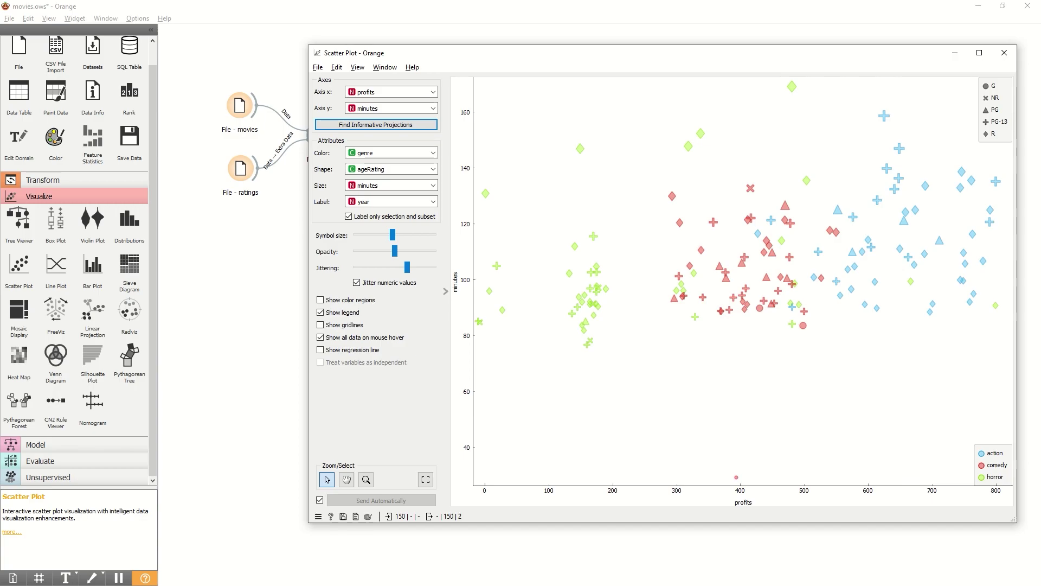
Score the scatter plot projections, display the top-ranked profits and visualizations pair, and close the ranking.
click(378, 124)
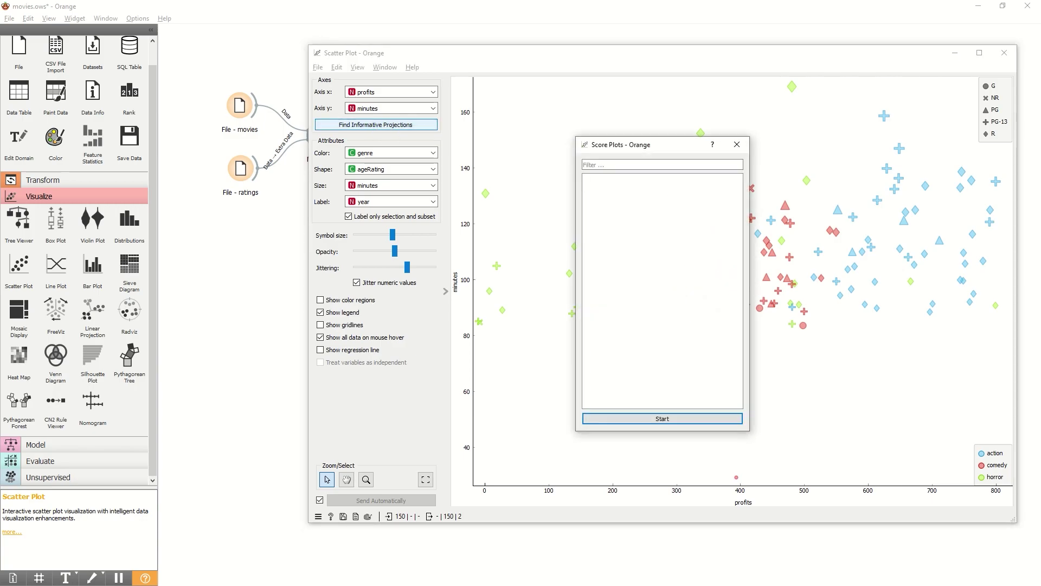
key(Return)
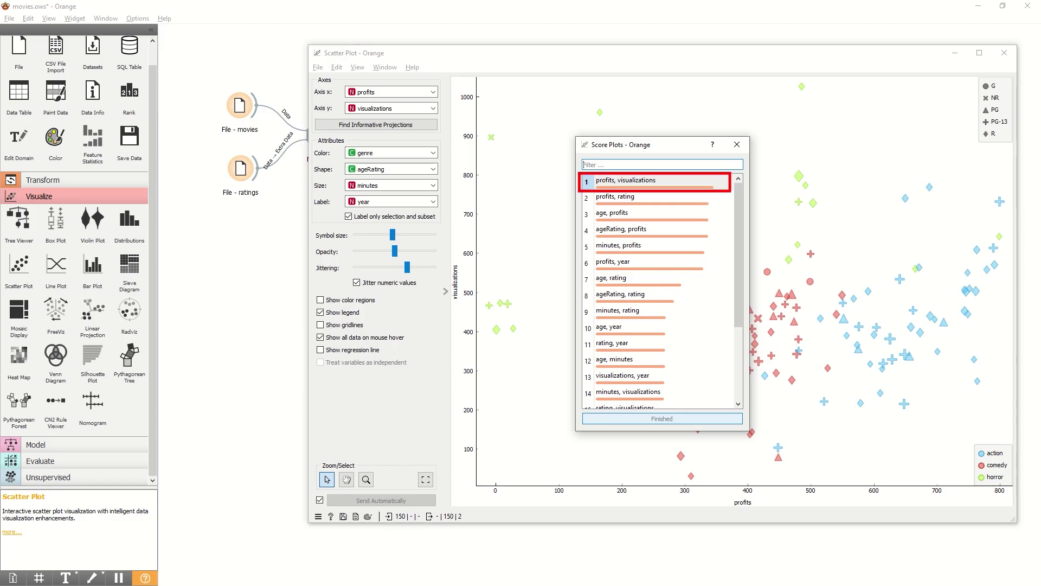
click(651, 182)
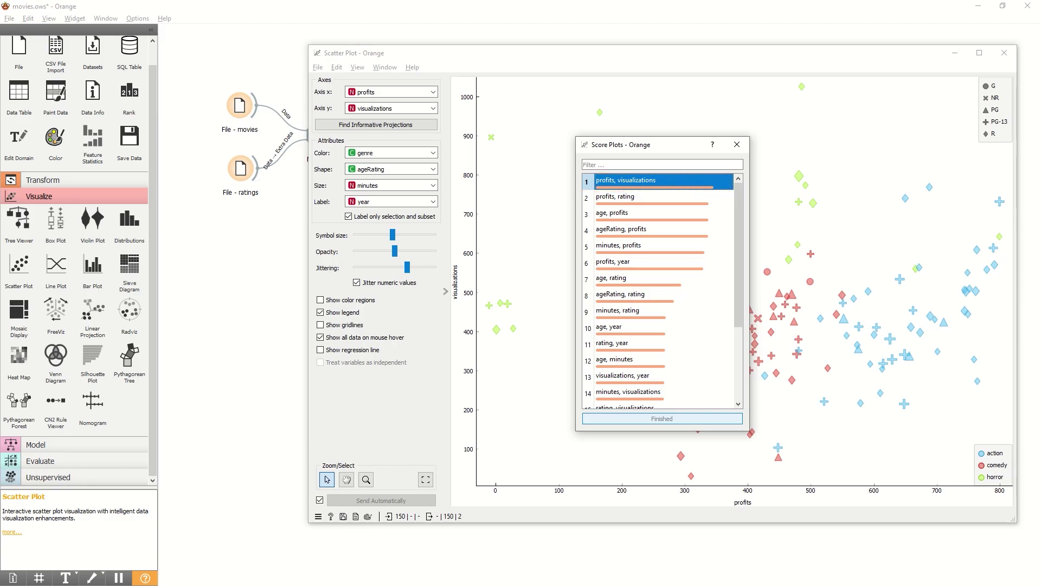
key(Escape)
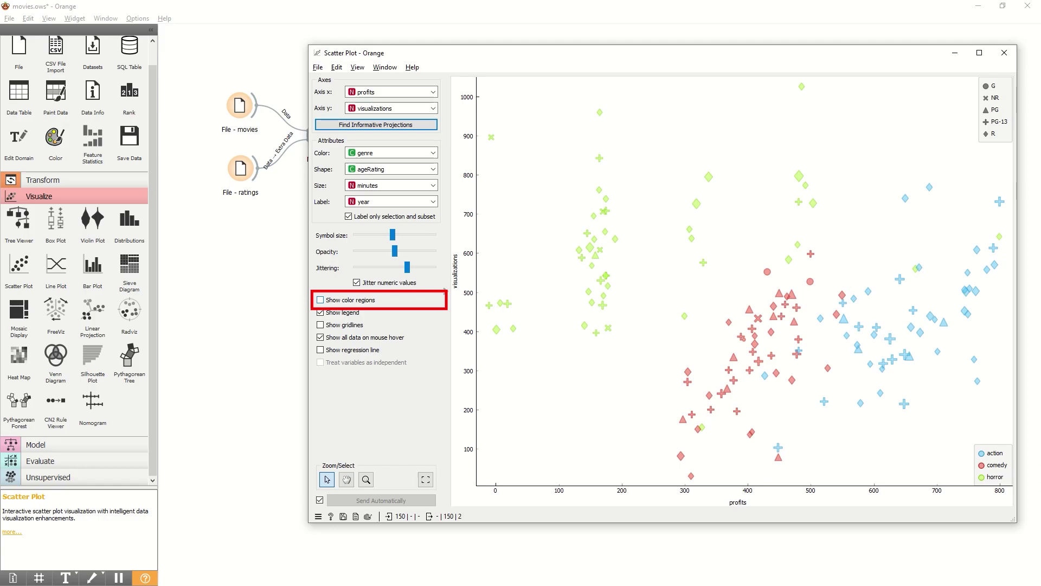
View the color regions temporarily, hide them again, and inspect the data of individual horror, comedy and action points.
click(325, 300)
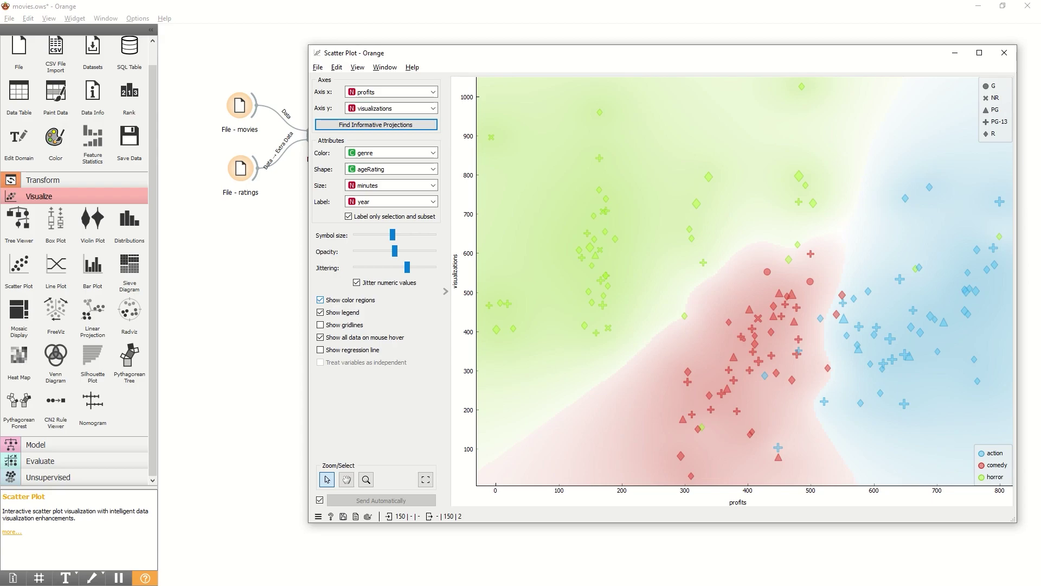
click(321, 300)
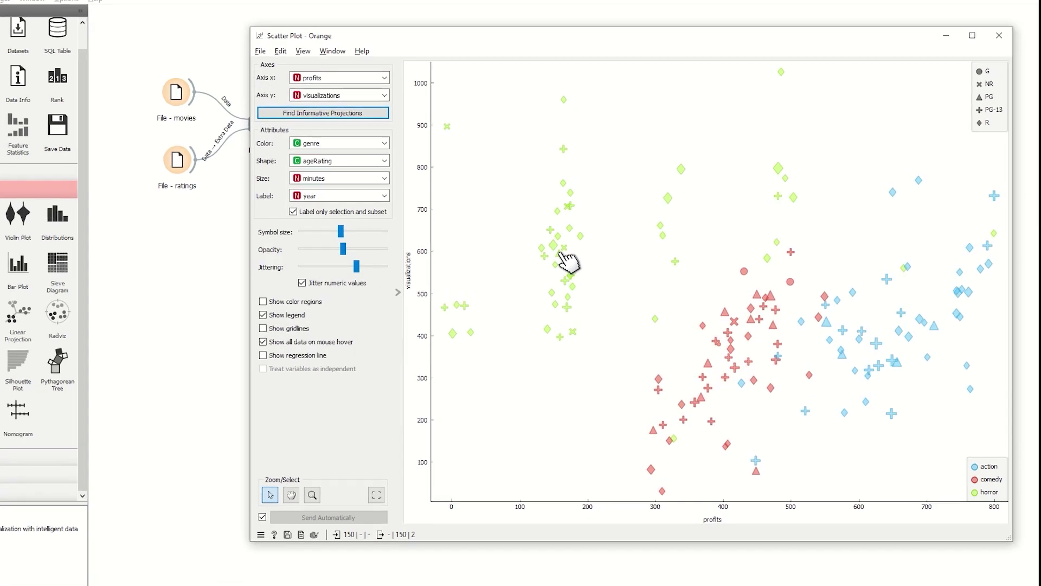
mouse_move(561, 252)
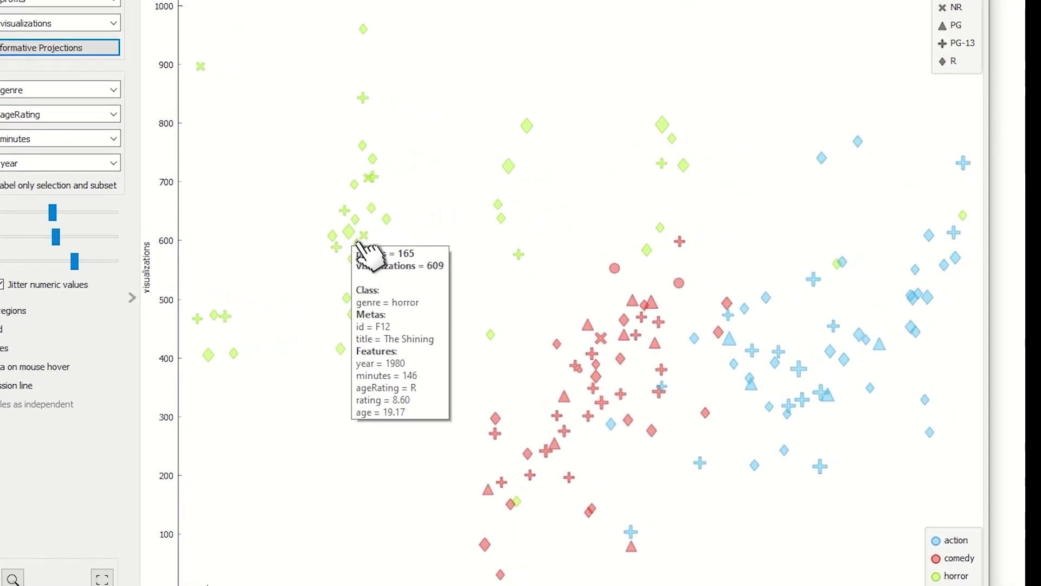
mouse_move(505, 218)
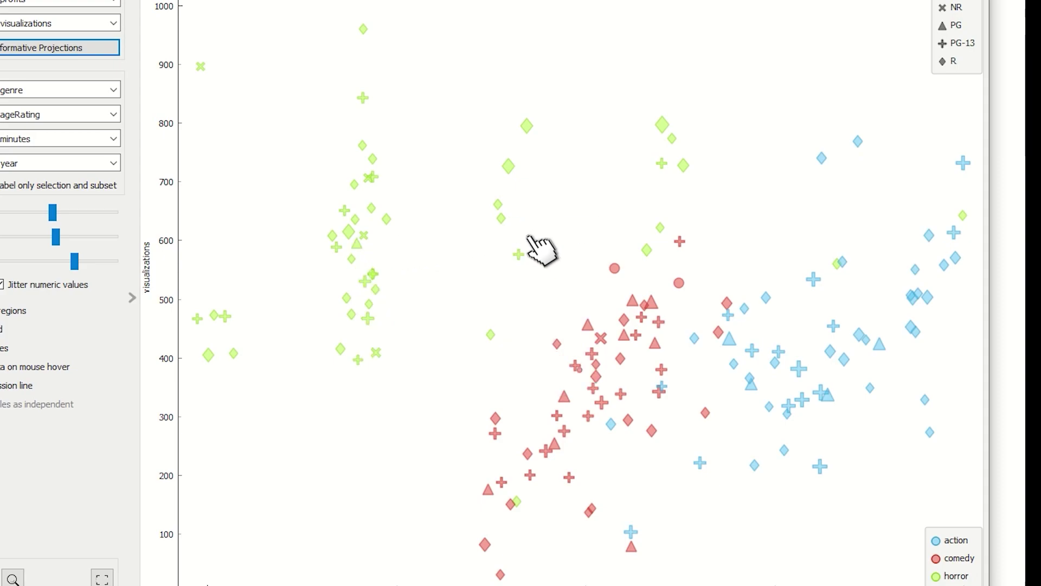
mouse_move(644, 321)
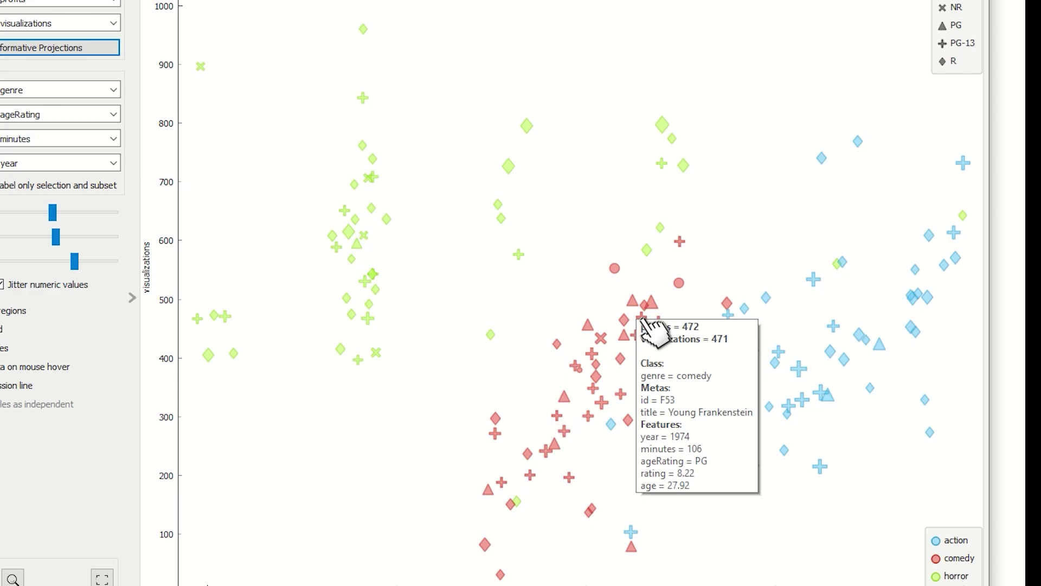
mouse_move(766, 297)
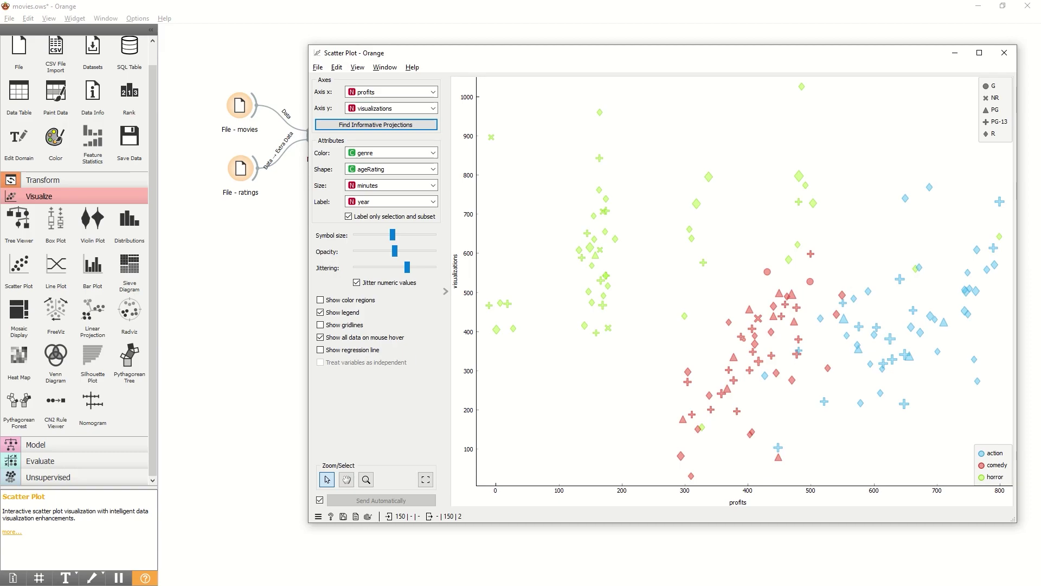
Close Scatter Plot and save the movies.ows workflow.
click(1004, 53)
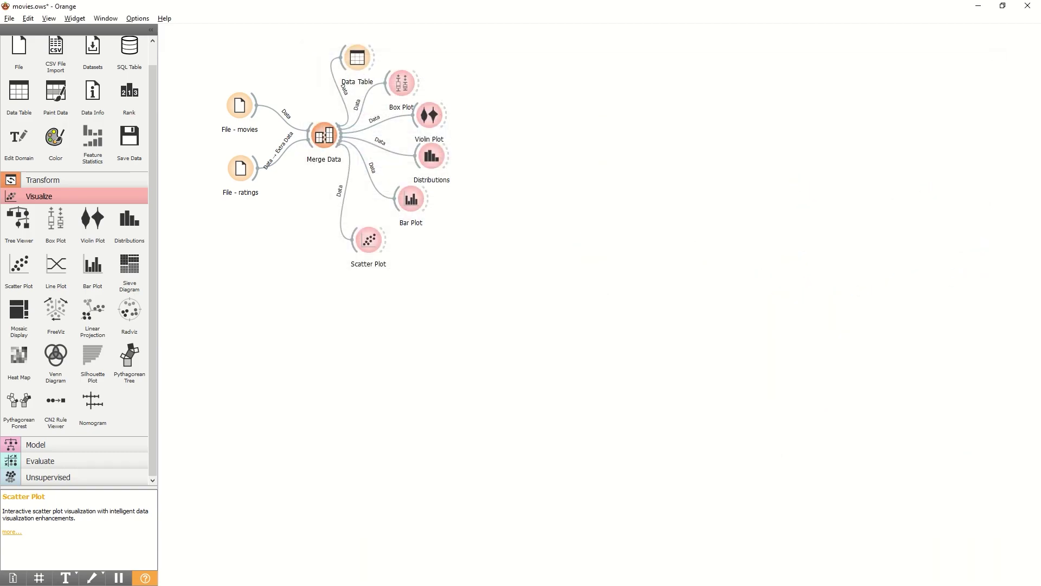
key(ctrl+s)
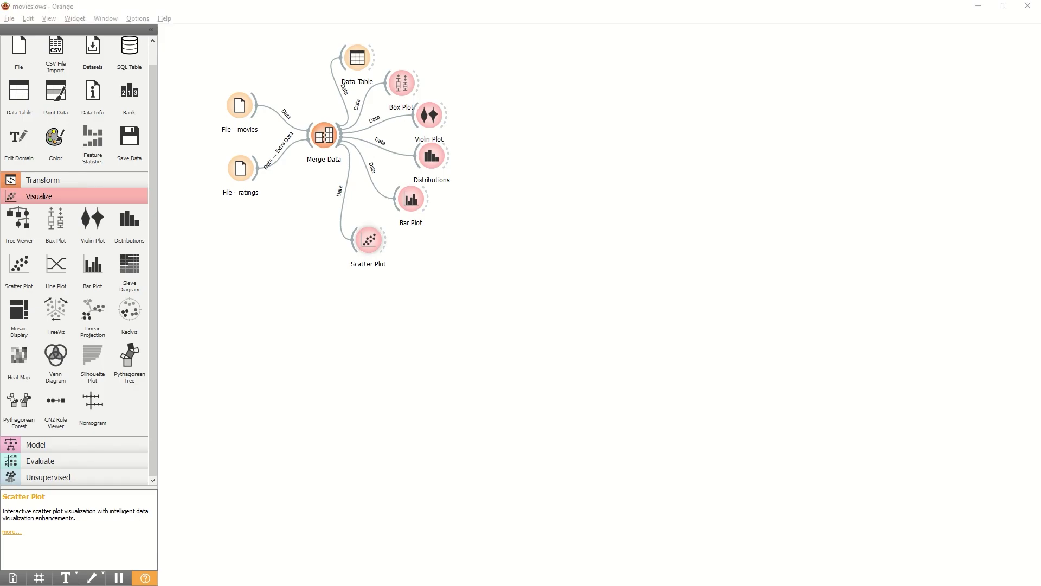
Move the Scatter Plot beside the Data Table and rearrange the other plot widgets in an arc below it.
drag(368, 239, 439, 52)
drag(411, 199, 399, 225)
drag(431, 156, 430, 190)
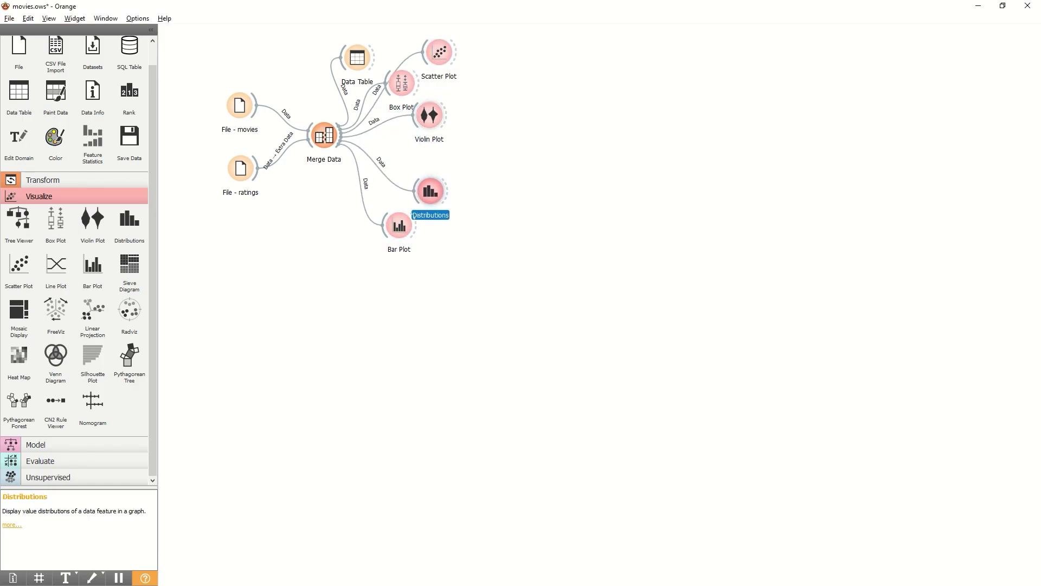
drag(429, 115, 444, 151)
drag(401, 83, 427, 104)
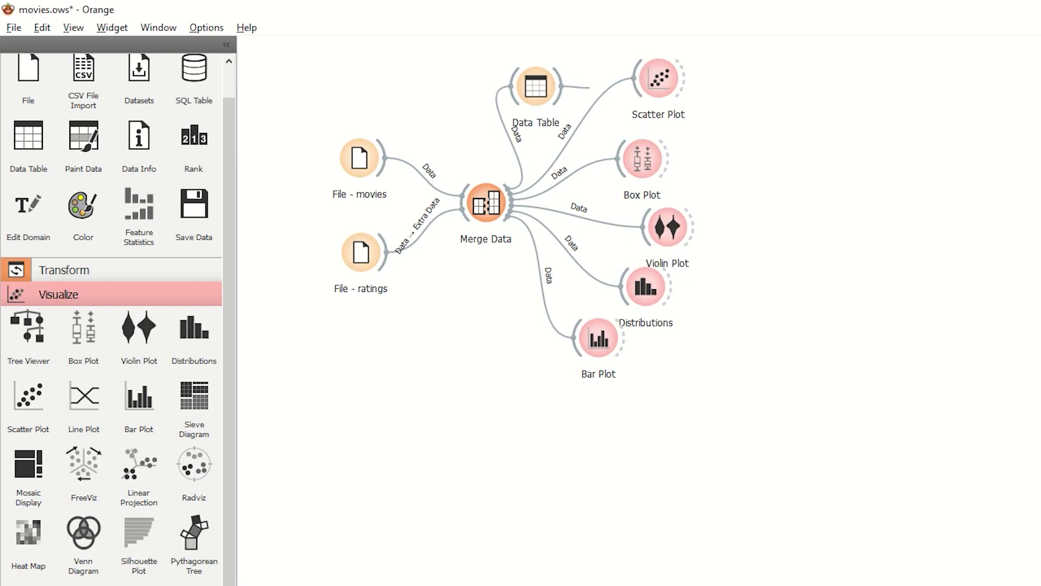
Connect the Data Table's Selected Data to the Scatter Plot's Data Subset and bring both widget windows to the front.
drag(590, 87, 656, 79)
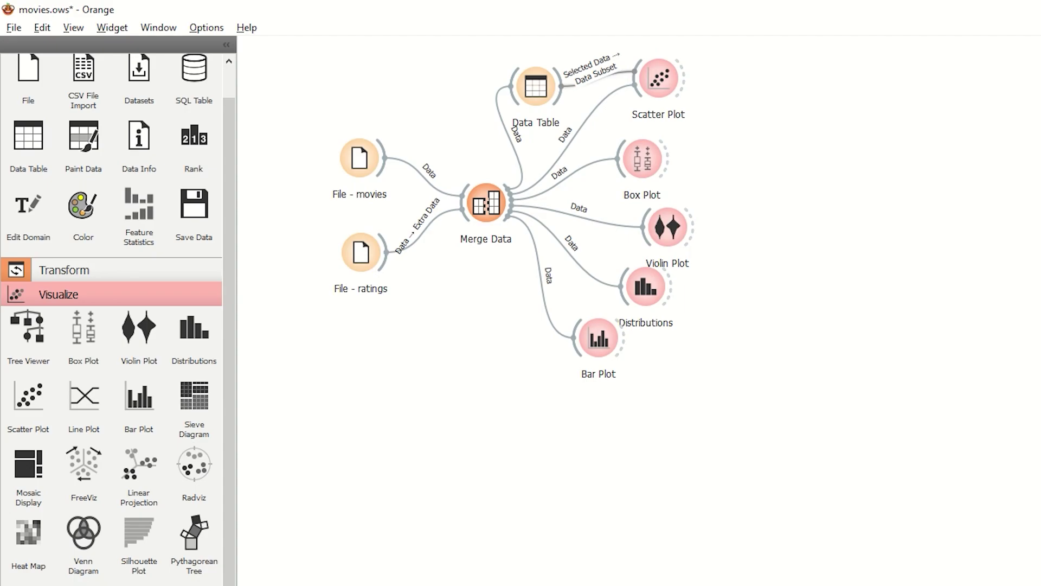
click(536, 86)
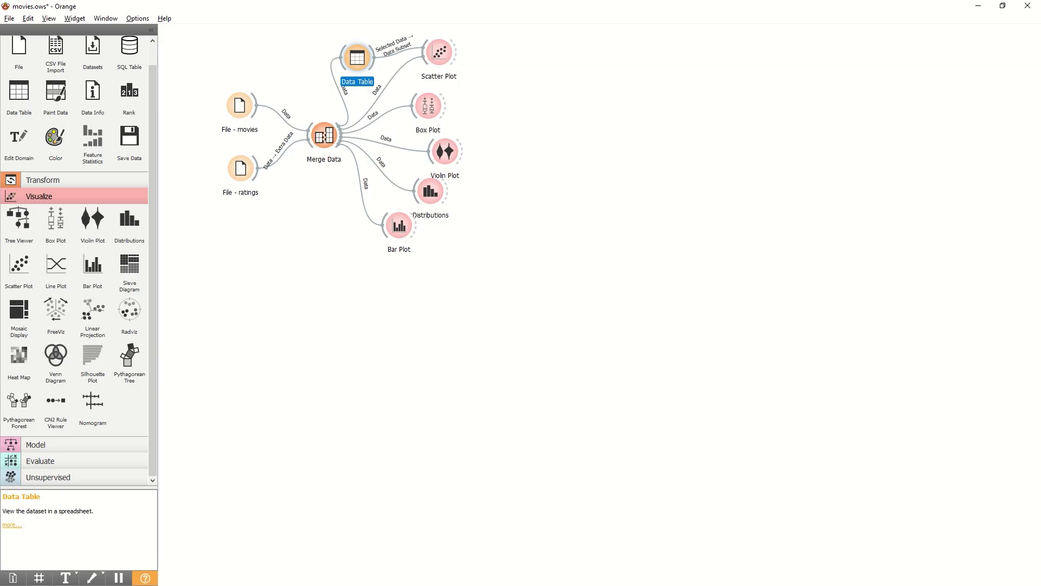
key(ctrl+Down)
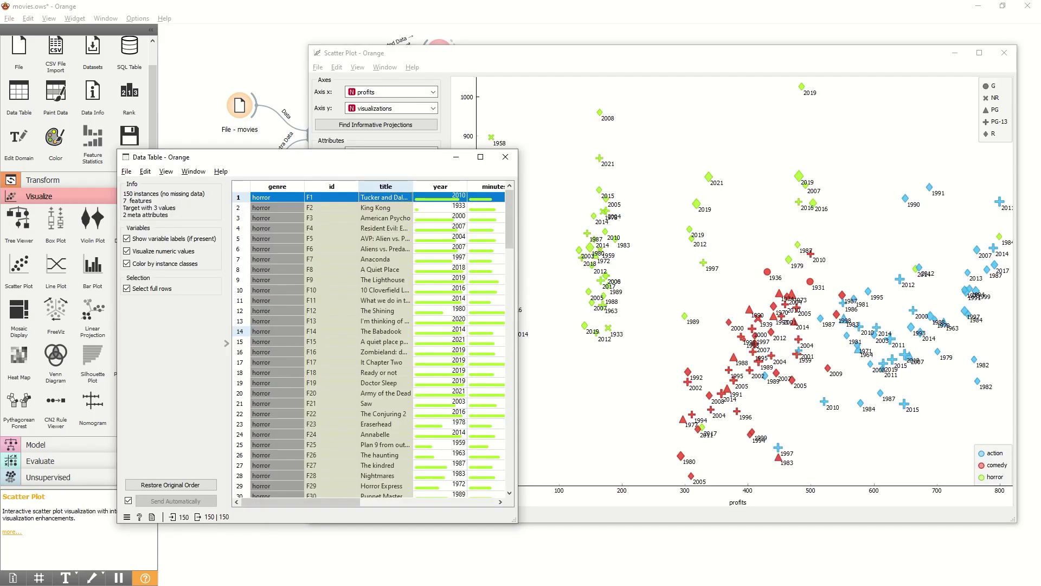
Select rows 1 to 32 in the Data Table to highlight those horror movies as a subset in the Scatter Plot.
click(238, 198)
scroll(374, 341, down, 3)
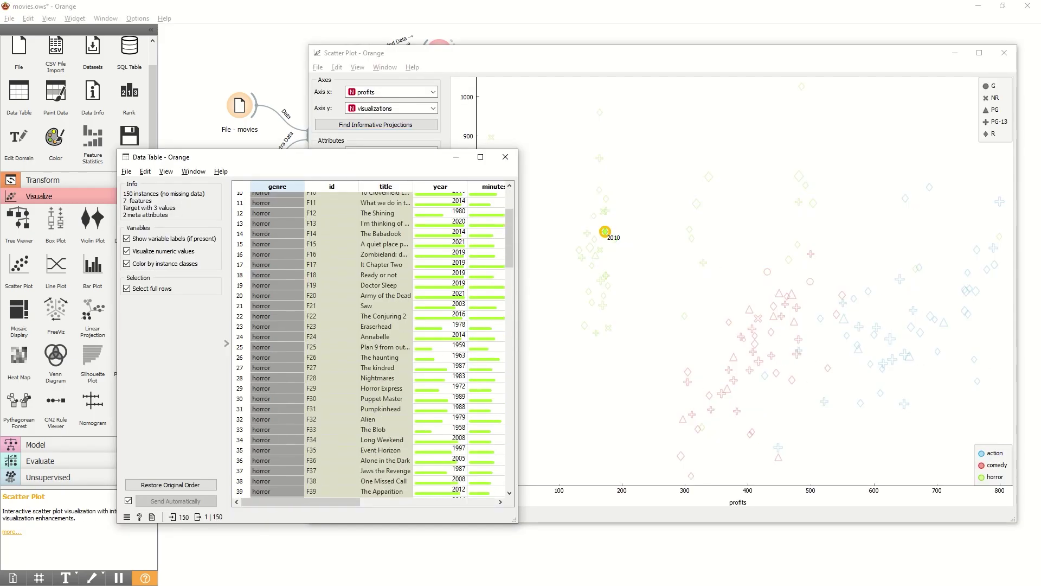
shift+click(382, 419)
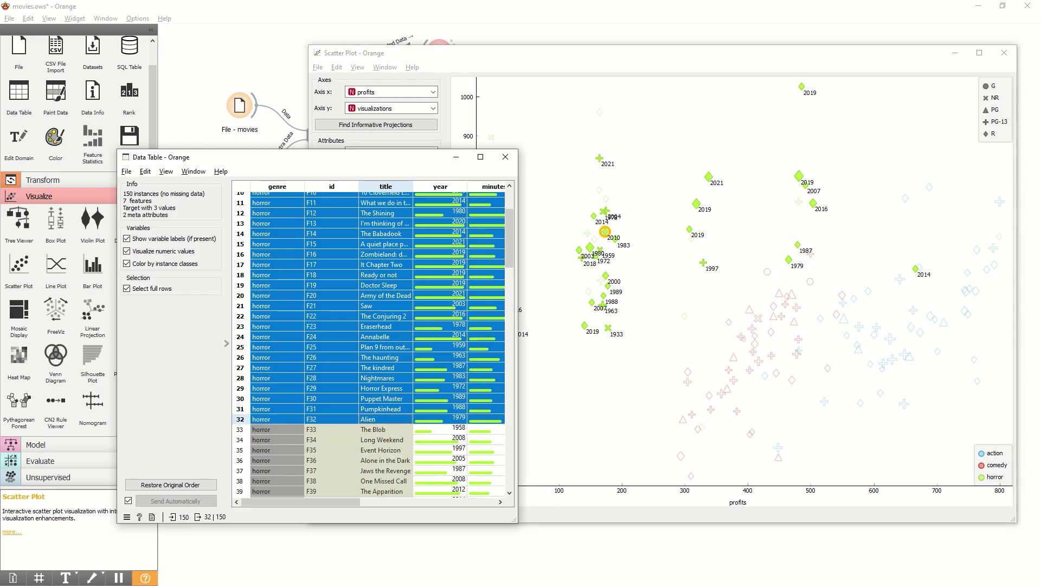
Bring the Scatter Plot to the front and select individual comedy and action points one at a time to inspect them in Data Table (1).
click(650, 52)
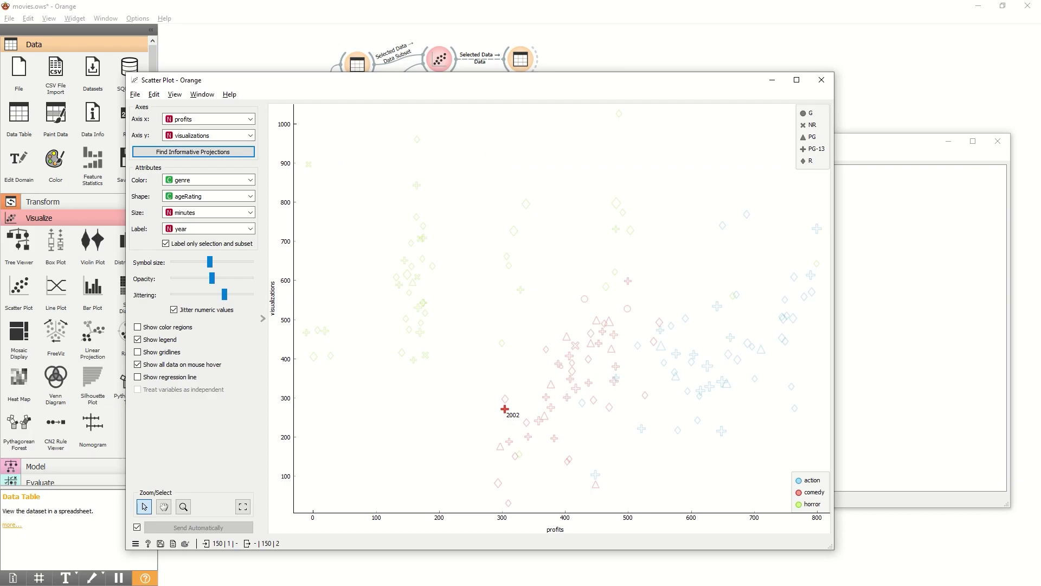
click(586, 298)
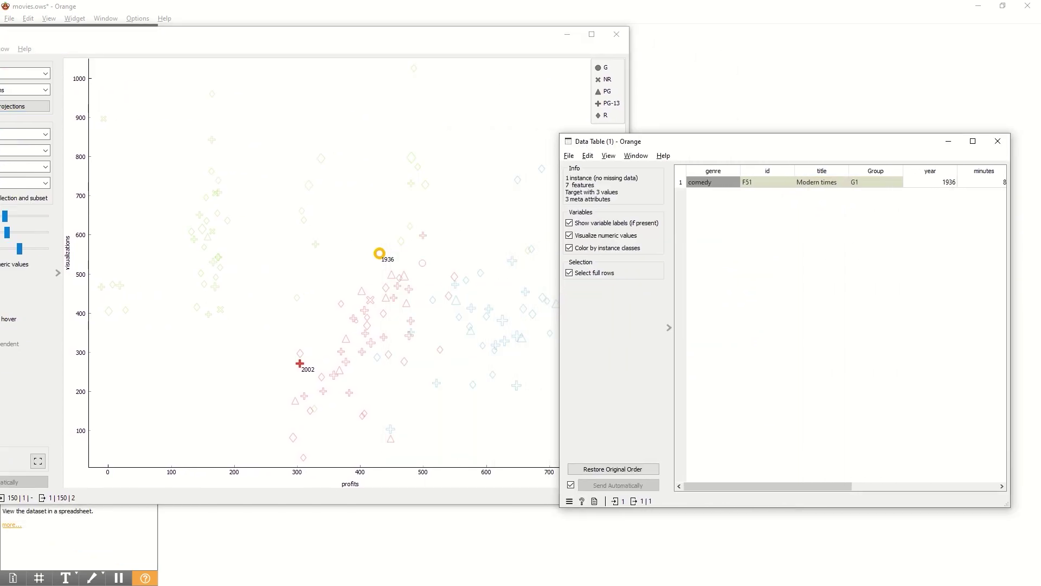
click(402, 276)
click(404, 302)
click(455, 300)
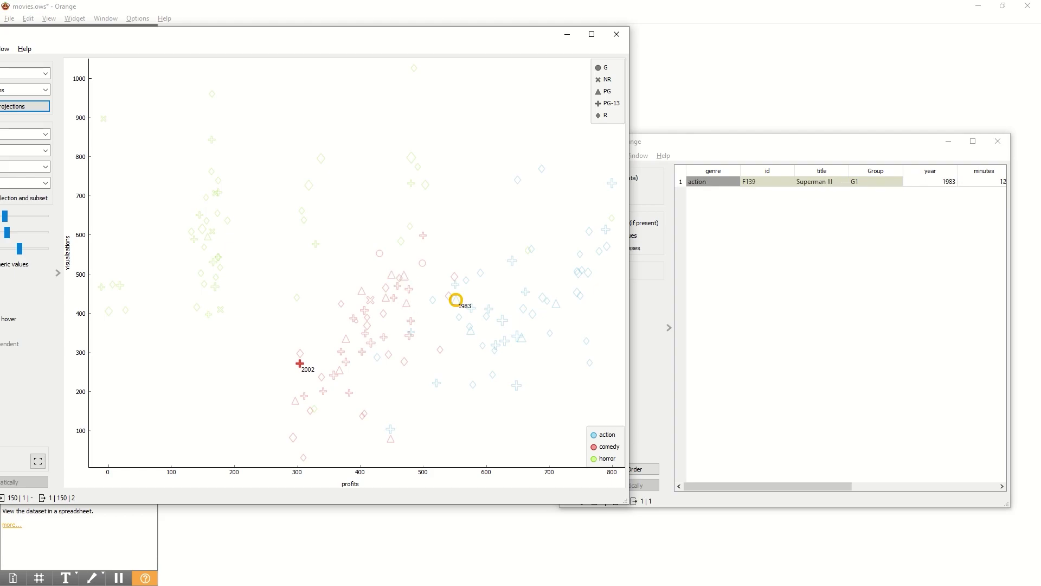
Add nearby comedy points to the Scatter Plot selection, then box-select the central cluster with profits about 370 to 670 and visualizations about 300 to 800.
ctrl+shift+click(454, 276)
ctrl+shift+click(402, 276)
ctrl+shift+click(422, 263)
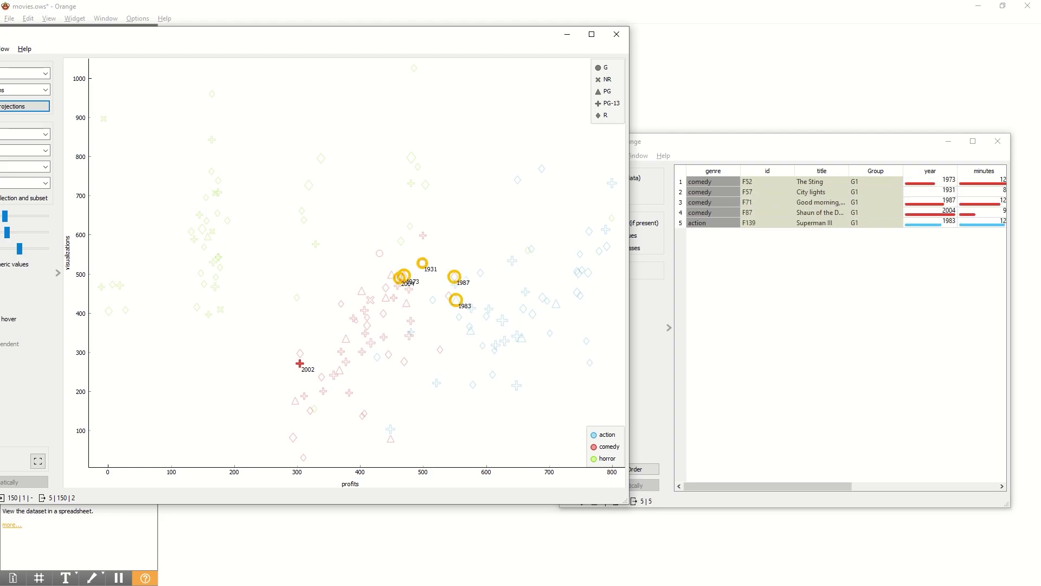
ctrl+shift+click(423, 234)
drag(341, 123, 527, 368)
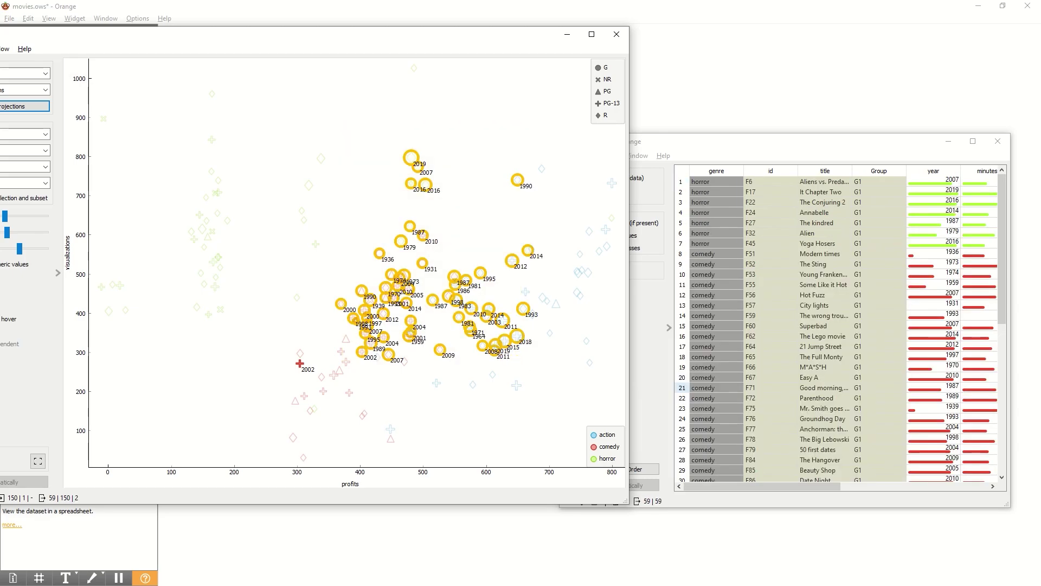
Bring Data Table (1) to the front, then close it and the Scatter Plot to return to the workflow canvas.
click(770, 171)
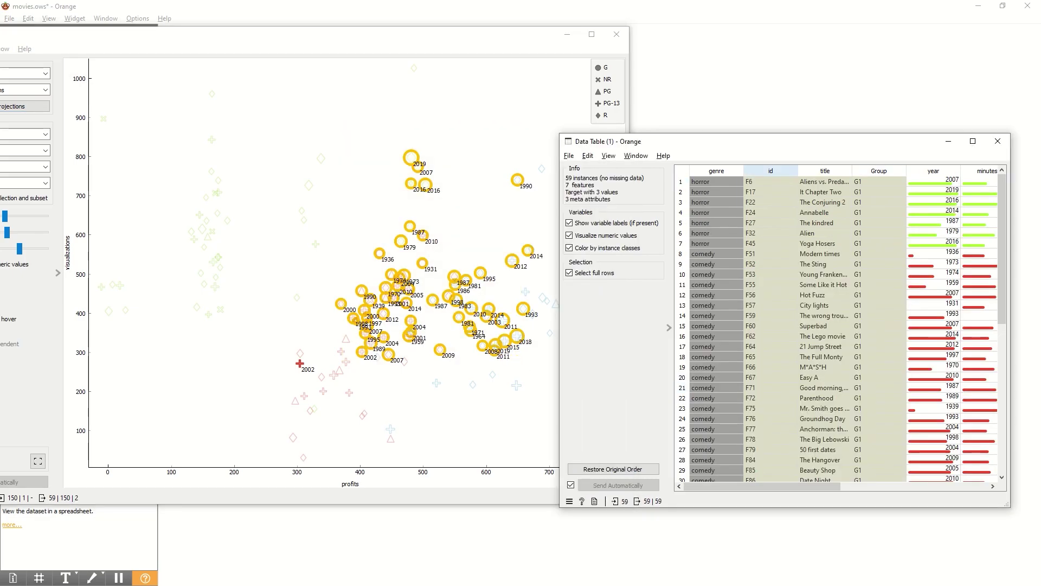
click(998, 141)
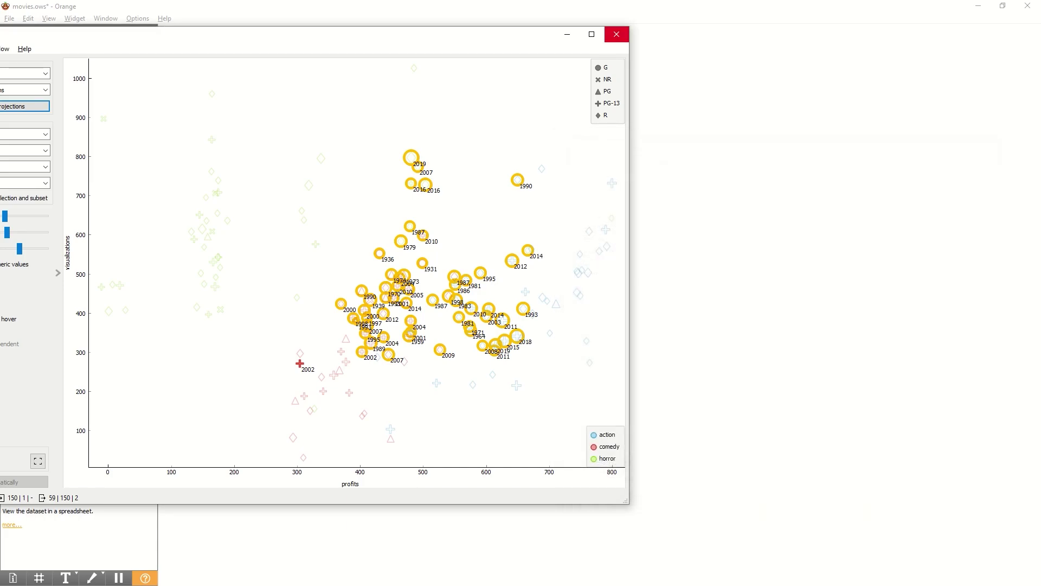
click(616, 34)
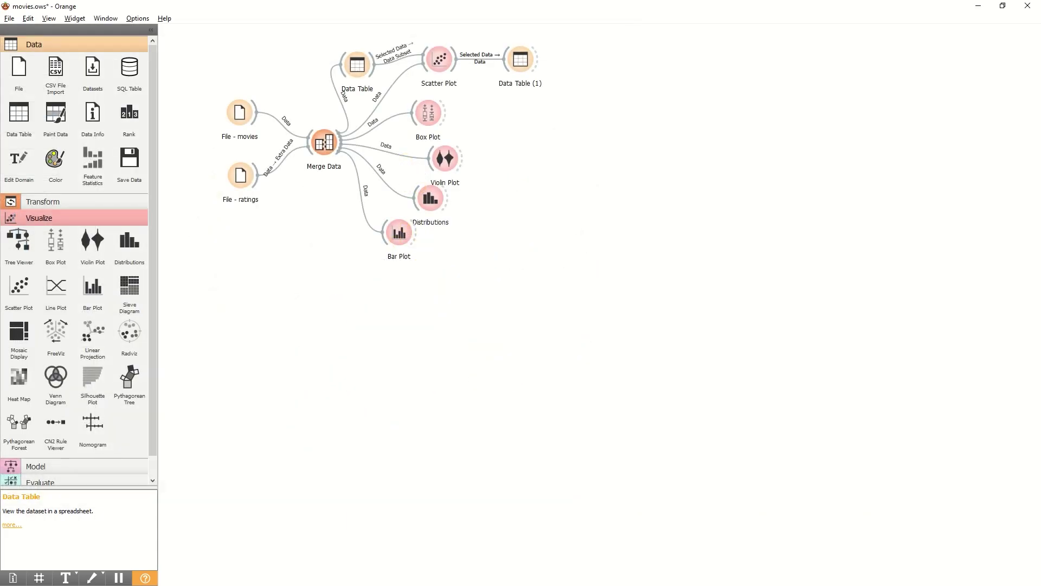